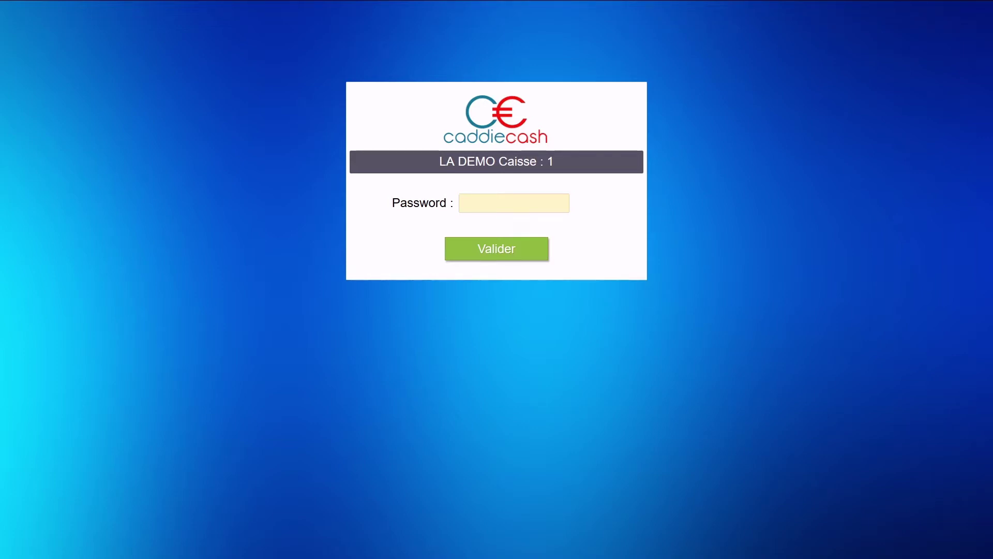
# Step: Log in to the LA DEMO Caisse : 1 till with the account password
pyautogui.click(497, 204)
pyautogui.write('•••••')
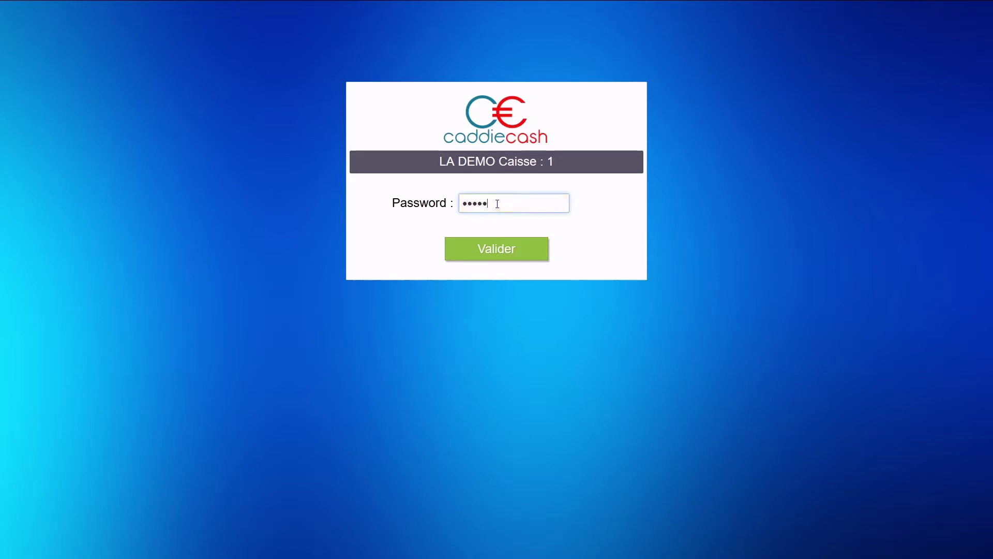
pyautogui.press('Return')
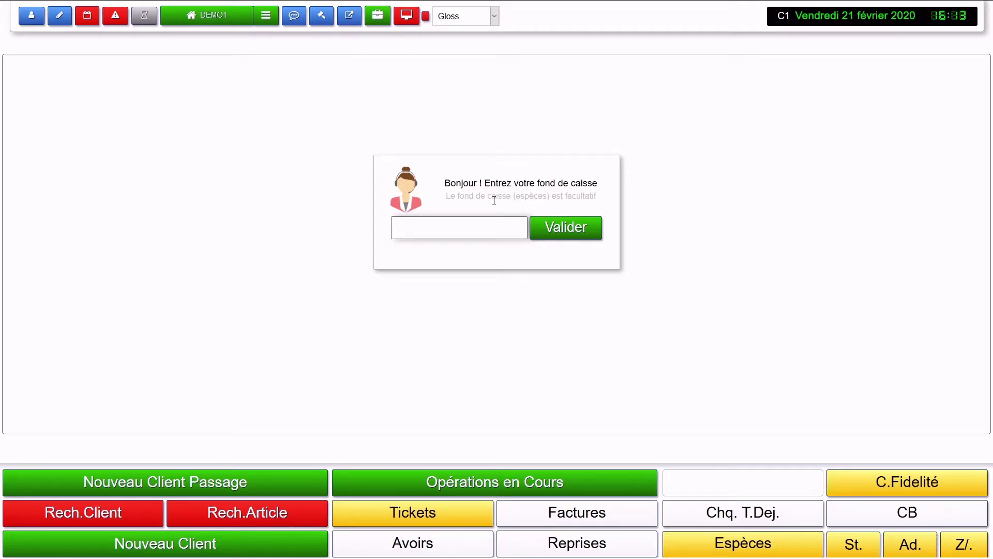
# Step: Leave the opening cash float empty and dismiss the reminders alert
pyautogui.click(552, 231)
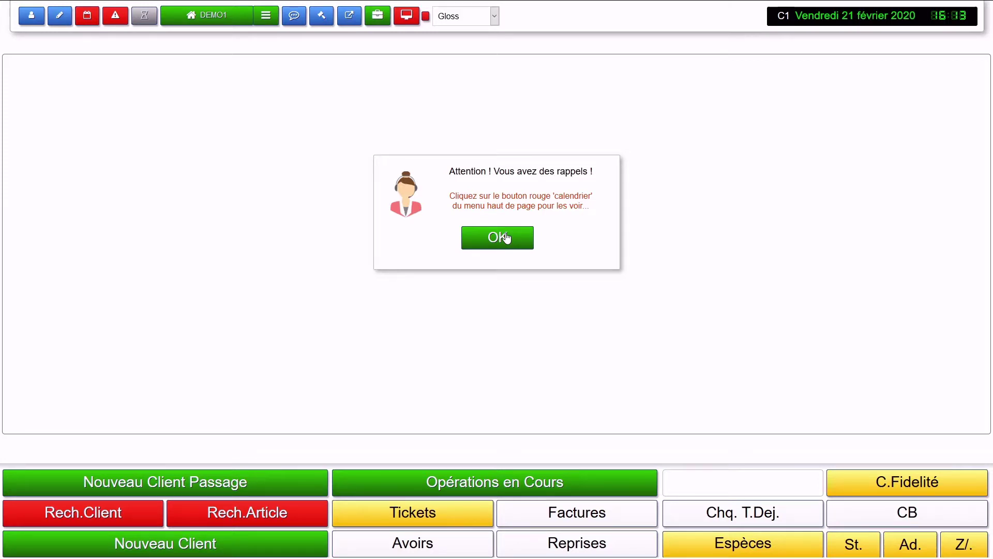
pyautogui.click(505, 241)
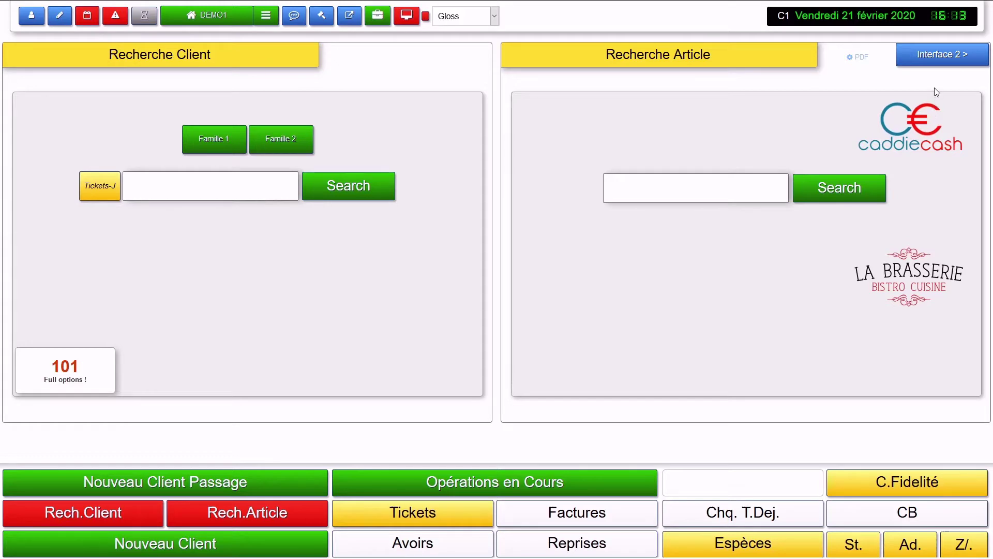
# Step: Preview the Interface 2 ticket list, return to Interface 1, and switch the theme from Gloss to Zen
pyautogui.click(933, 55)
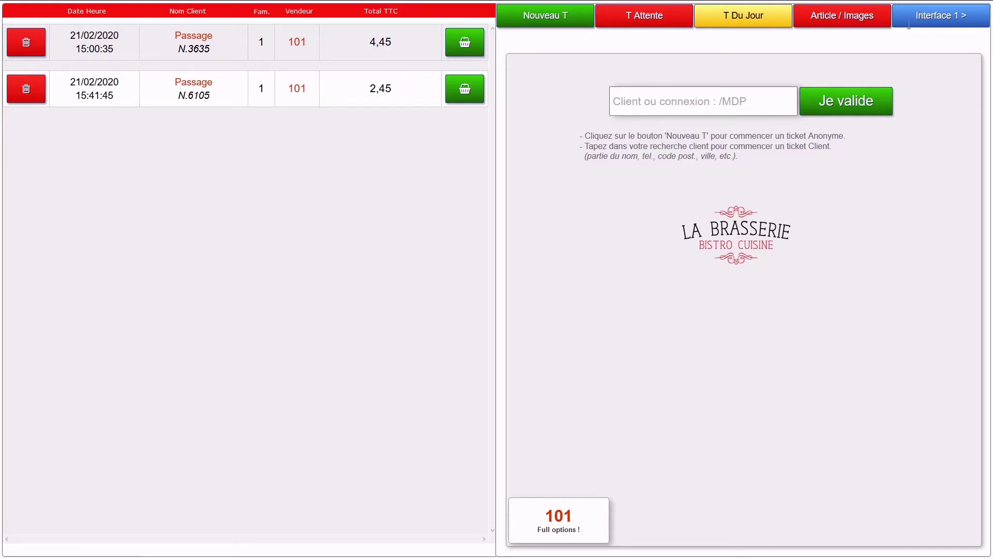
pyautogui.click(922, 16)
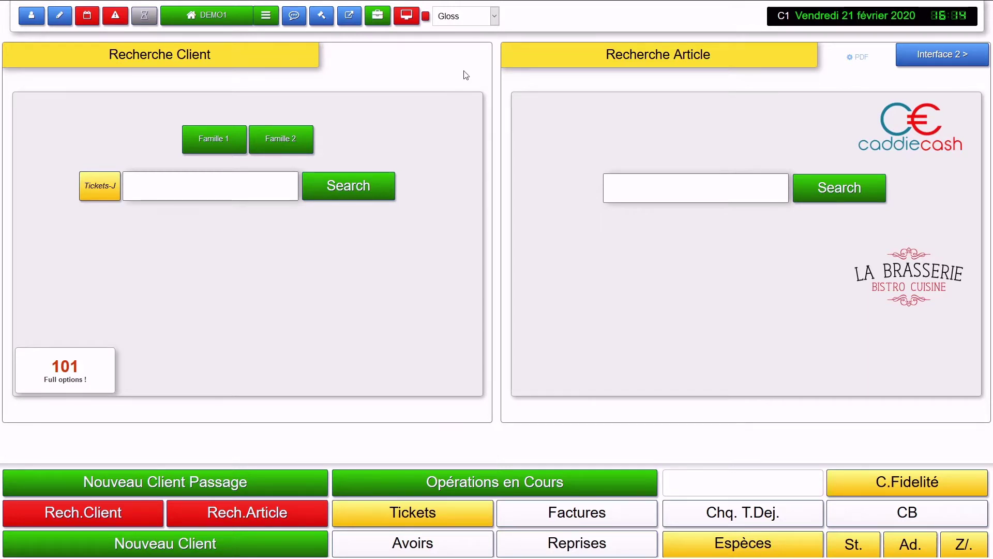
pyautogui.click(463, 24)
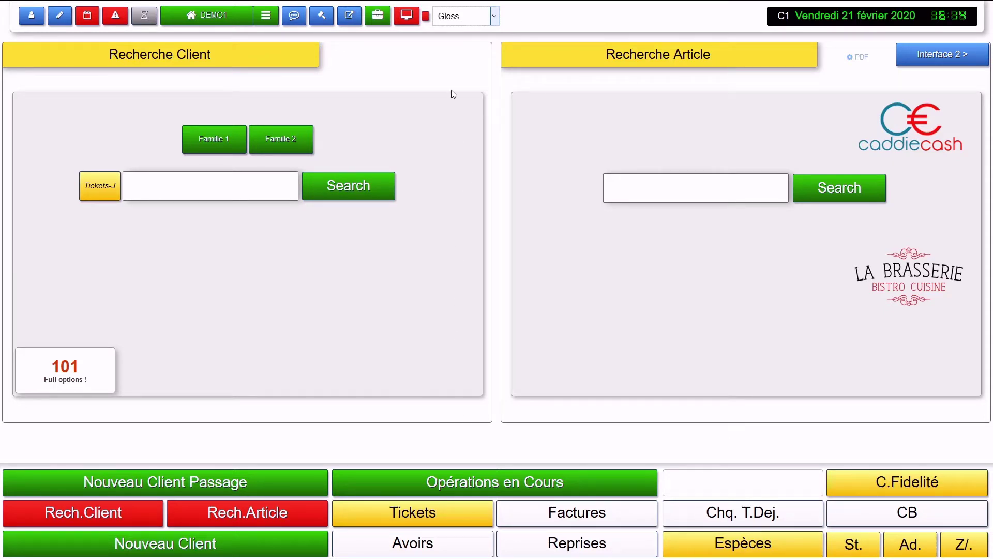
pyautogui.press('Down')
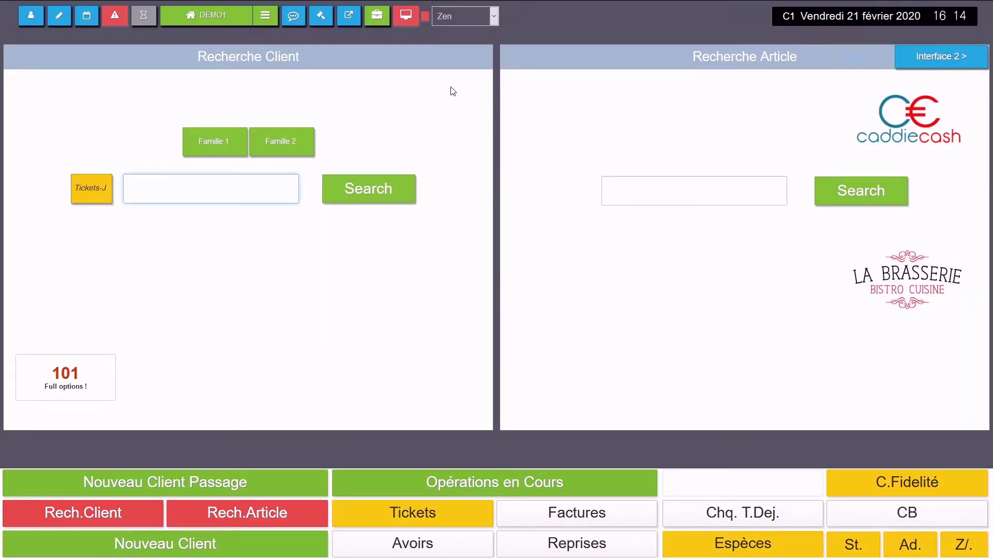
# Step: View the Interface 2 ticket list in Zen, return to Interface 1, then restore the Gloss theme
pyautogui.click(450, 87)
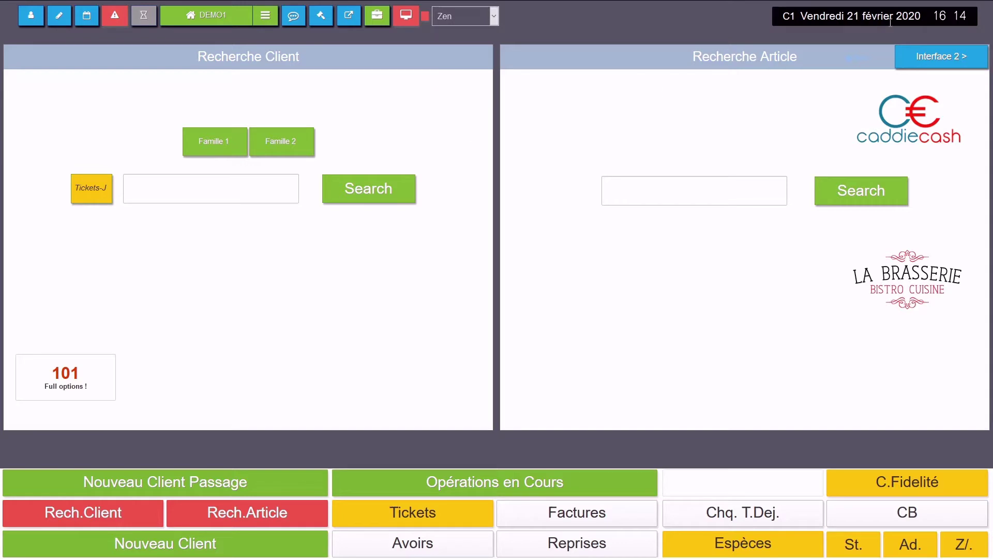
pyautogui.click(945, 68)
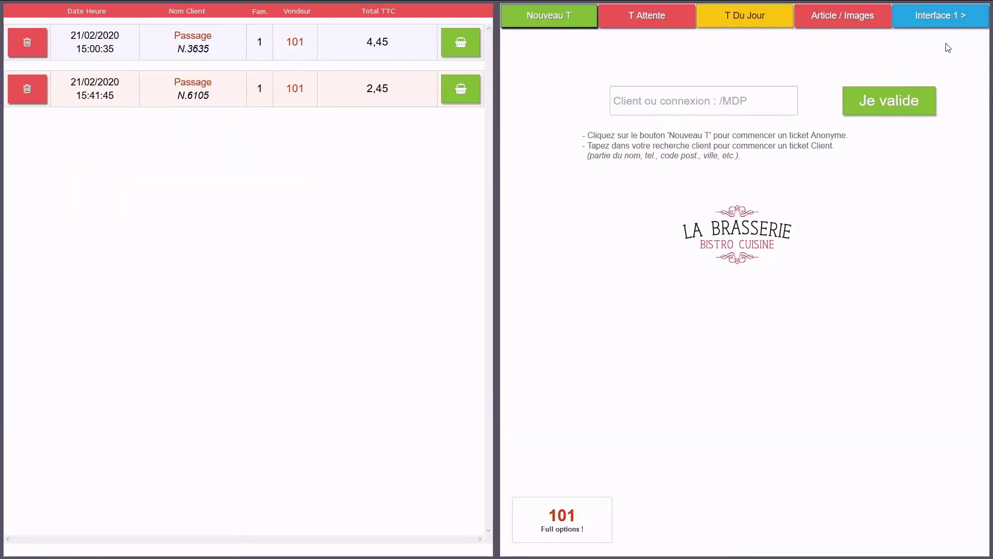
pyautogui.click(933, 18)
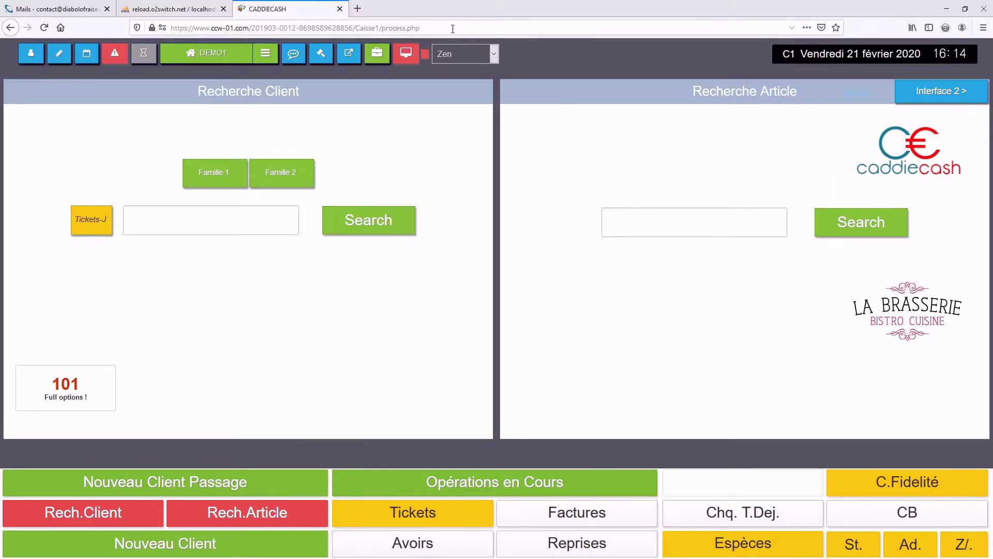
pyautogui.click(461, 24)
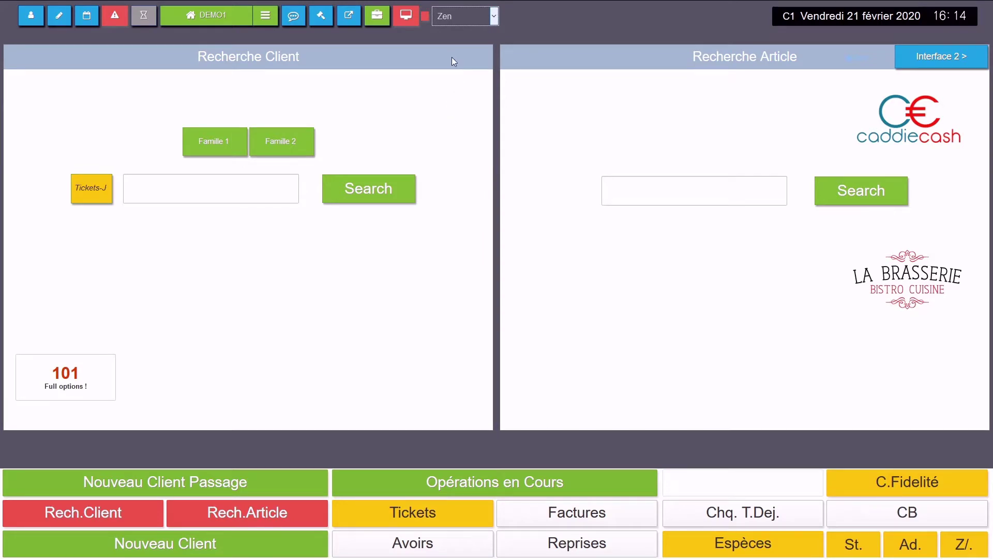
pyautogui.press('Down')
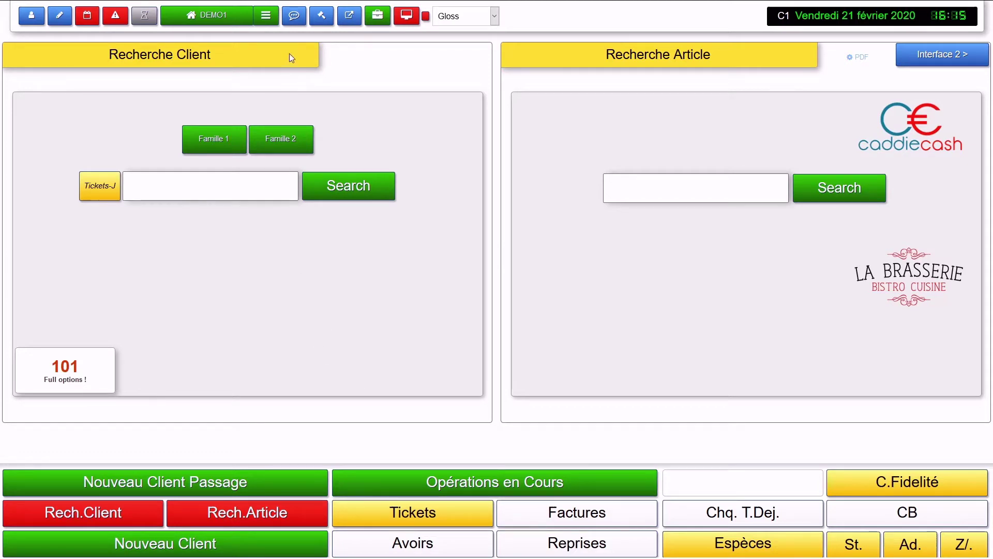
pyautogui.click(293, 20)
pyautogui.click(690, 183)
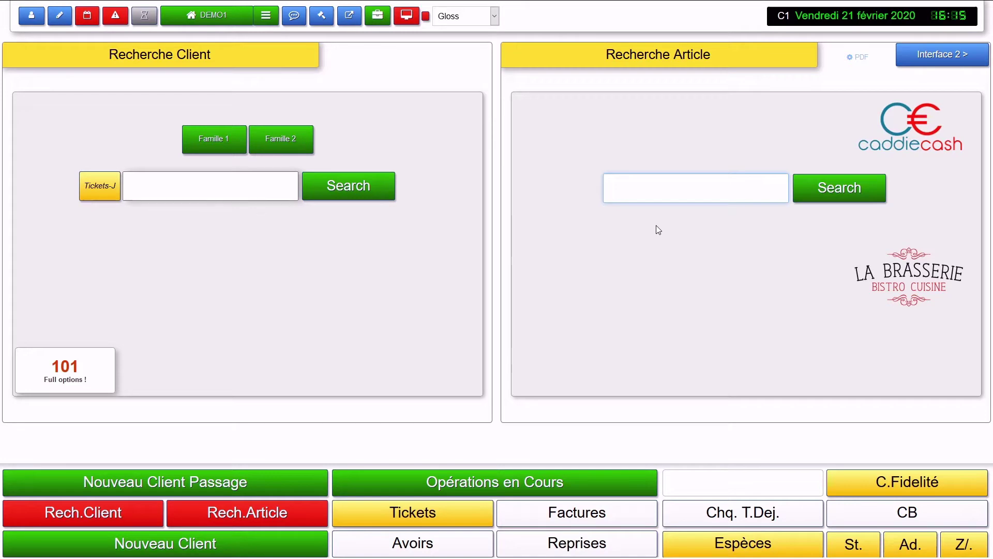
pyautogui.click(217, 193)
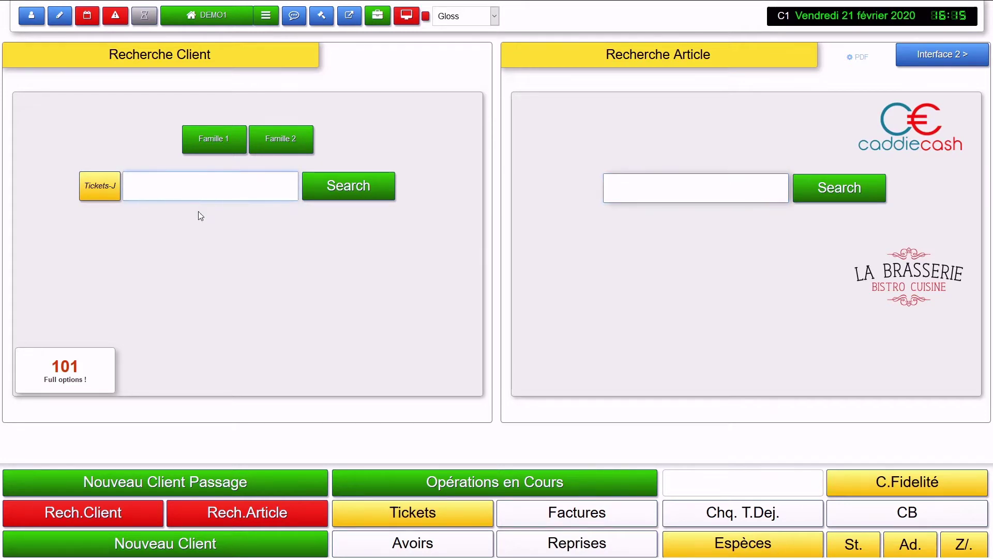
pyautogui.write('DEMO-S')
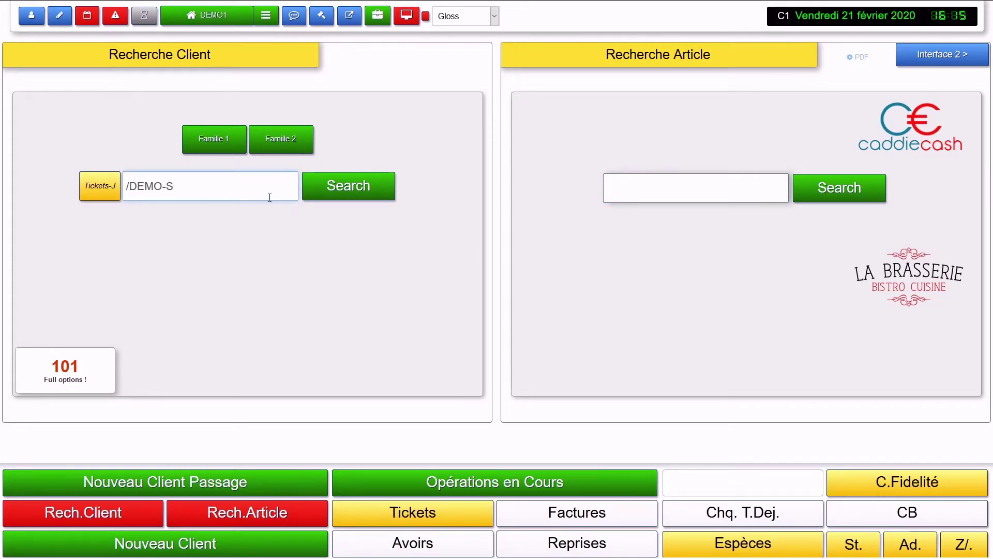
pyautogui.click(328, 187)
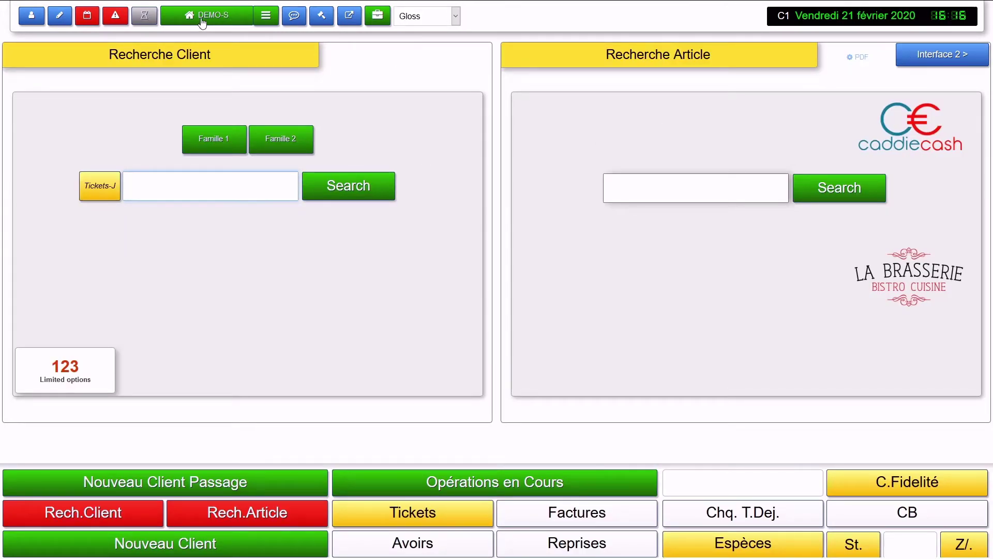
pyautogui.click(910, 55)
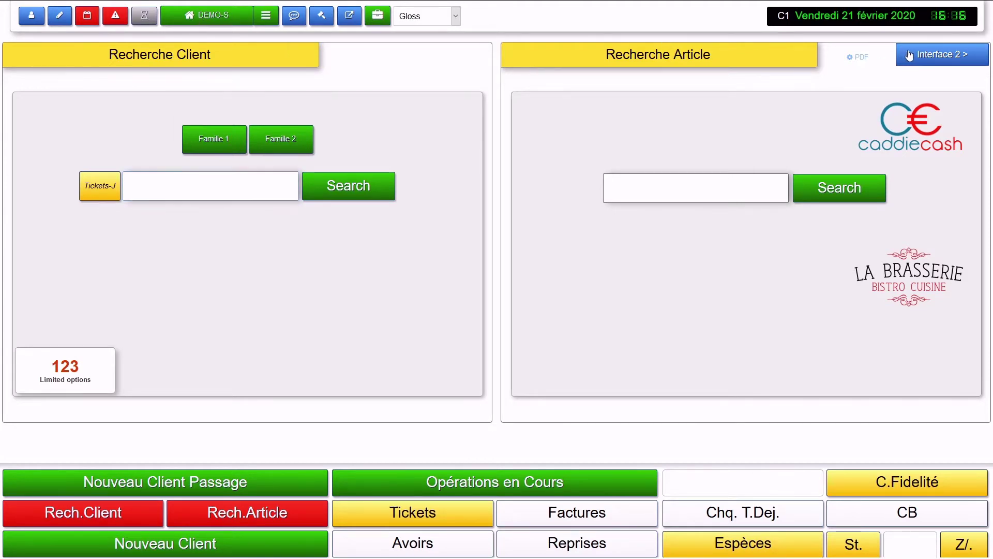
pyautogui.click(718, 99)
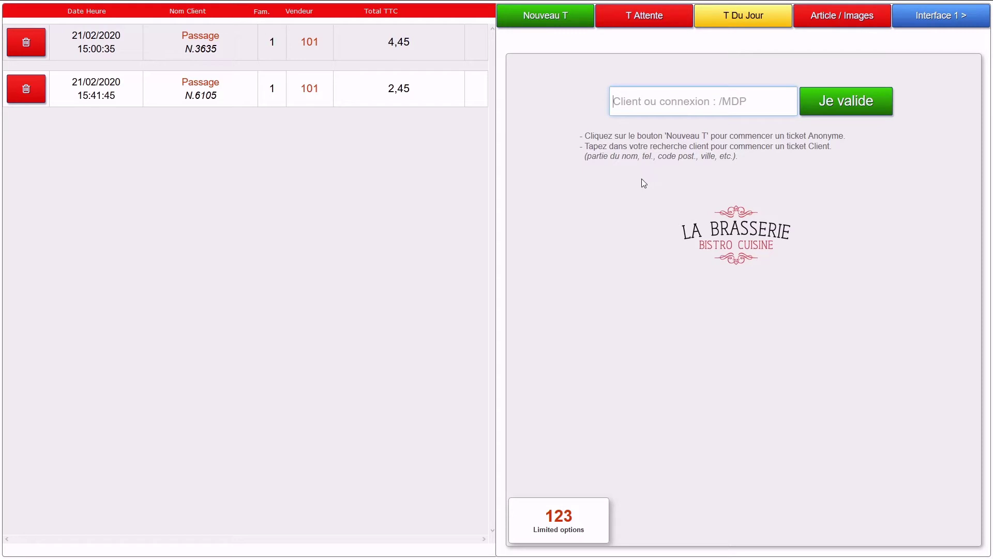
pyautogui.write('/DEMO1')
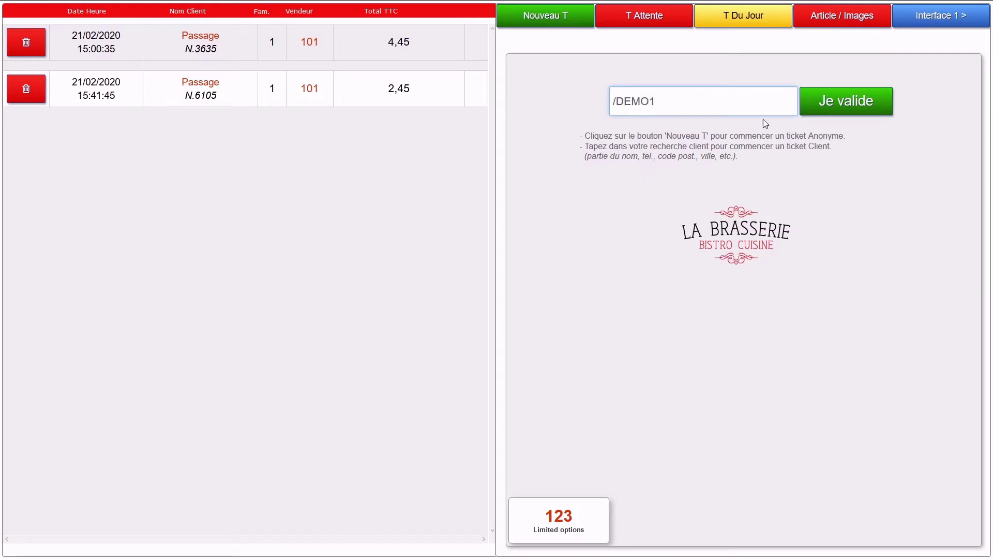
pyautogui.click(830, 103)
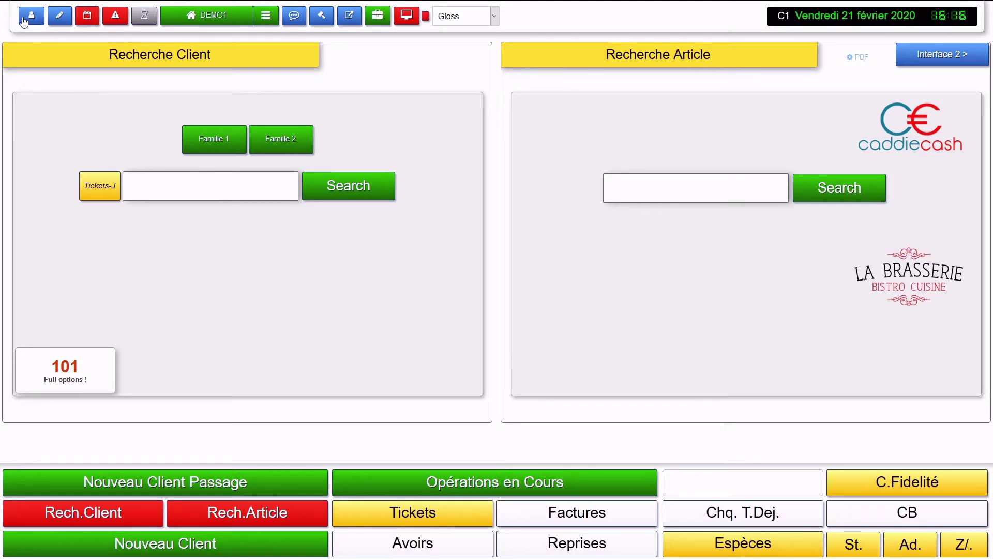
pyautogui.click(61, 21)
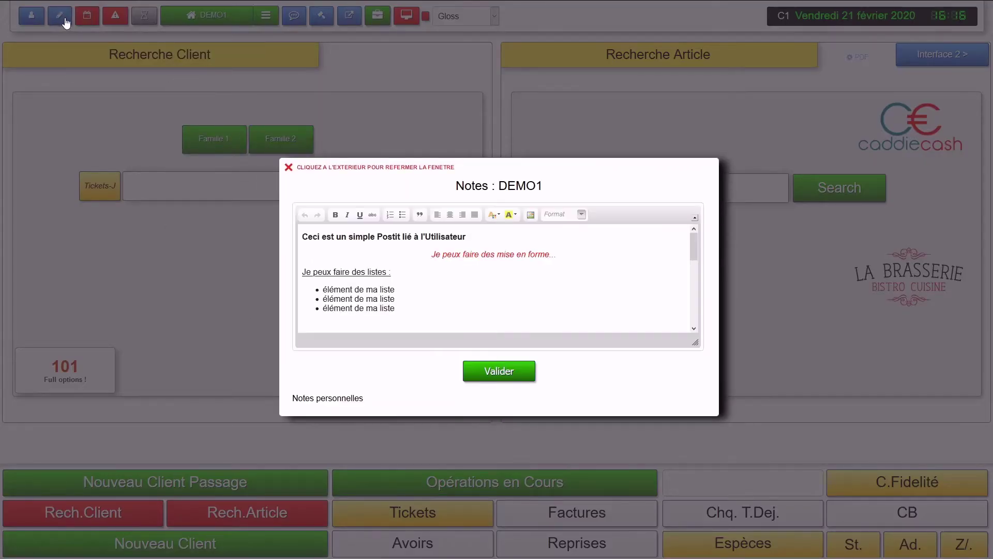
pyautogui.scroll(-5, 544, 271)
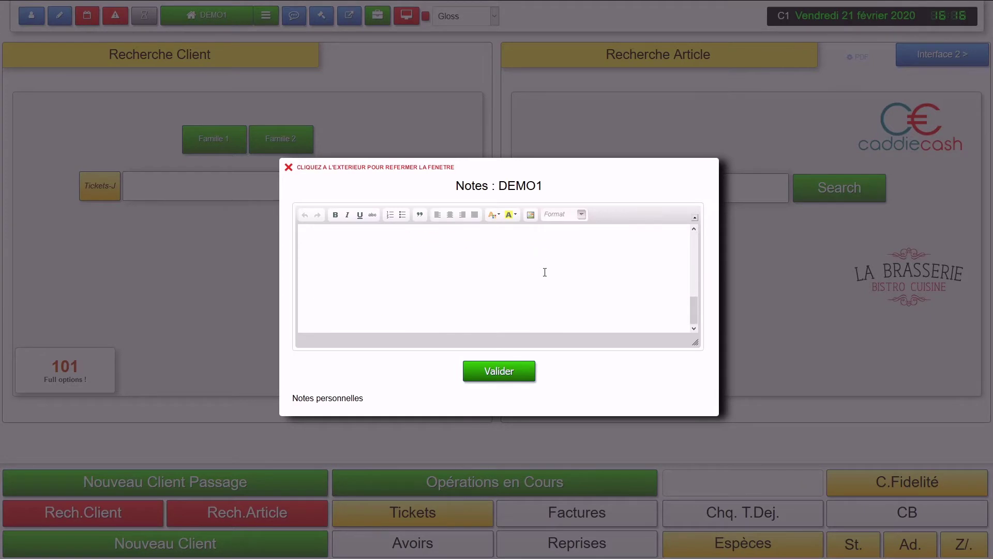
pyautogui.scroll(5, 545, 272)
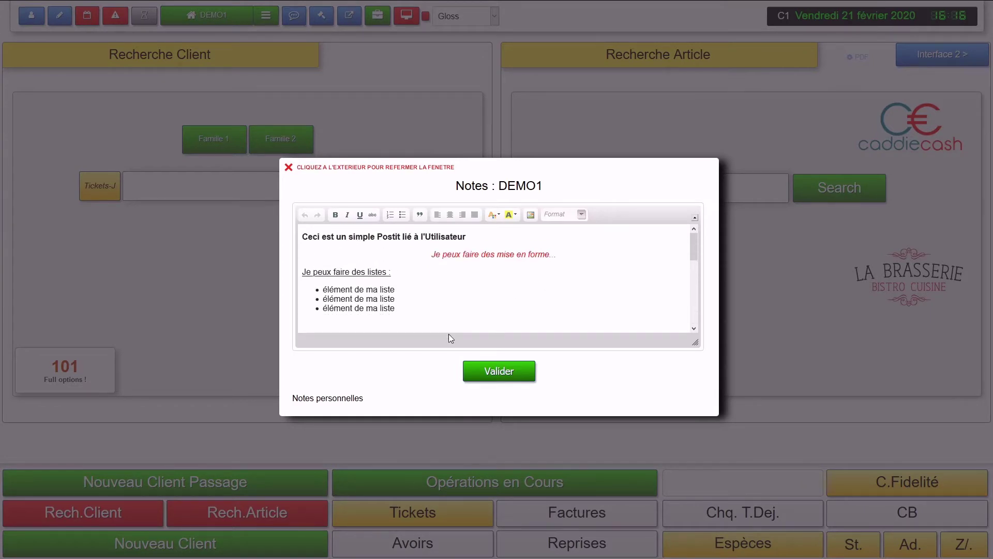
pyautogui.click(104, 120)
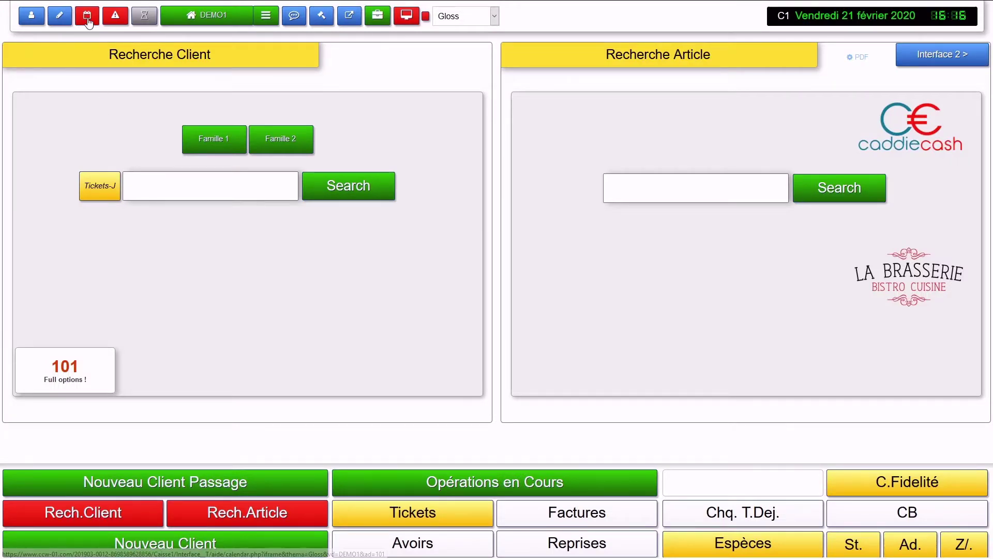
# Step: Open DEMO1's personal reminders and mark the 13-02-2020 reminder as done
pyautogui.click(88, 20)
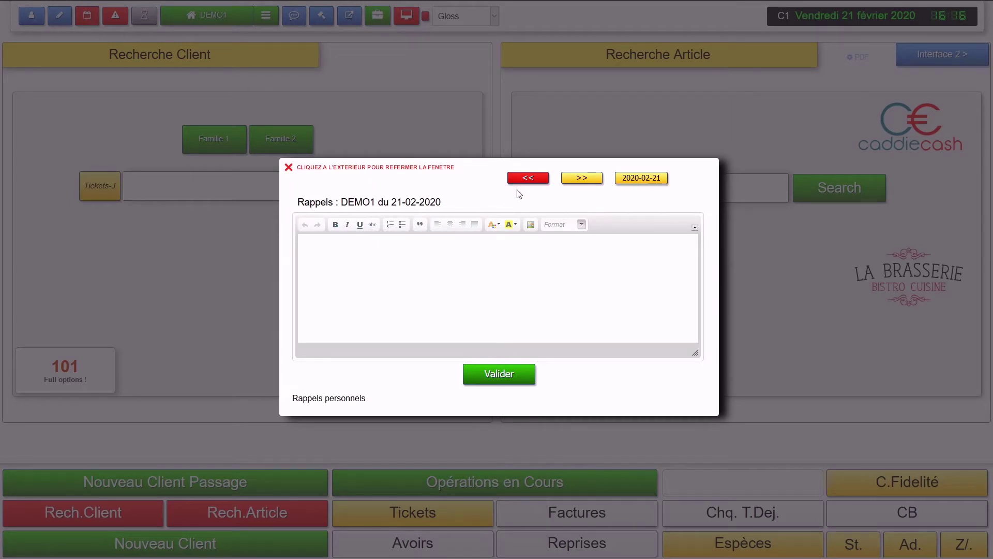
pyautogui.click(527, 178)
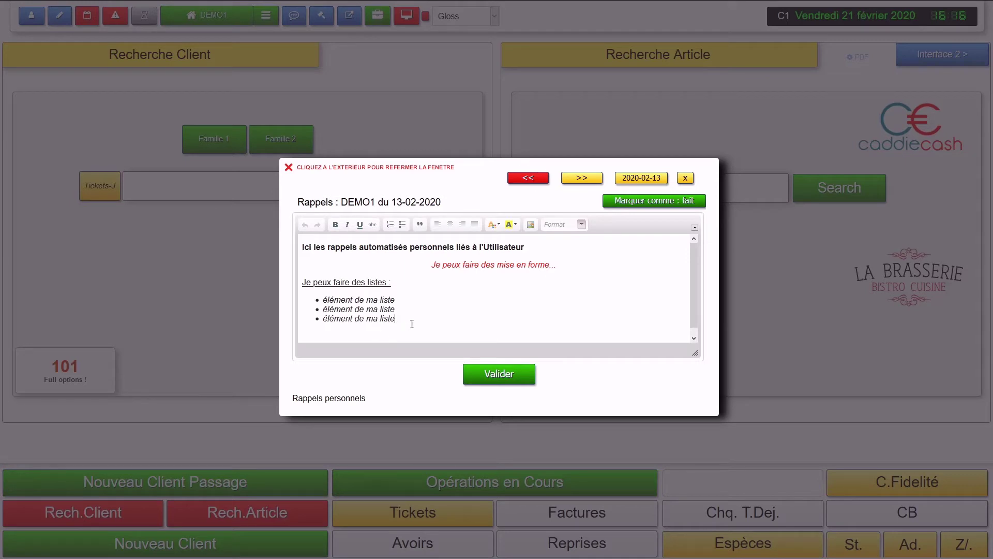
pyautogui.moveTo(412, 324); pyautogui.dragTo(302, 237)
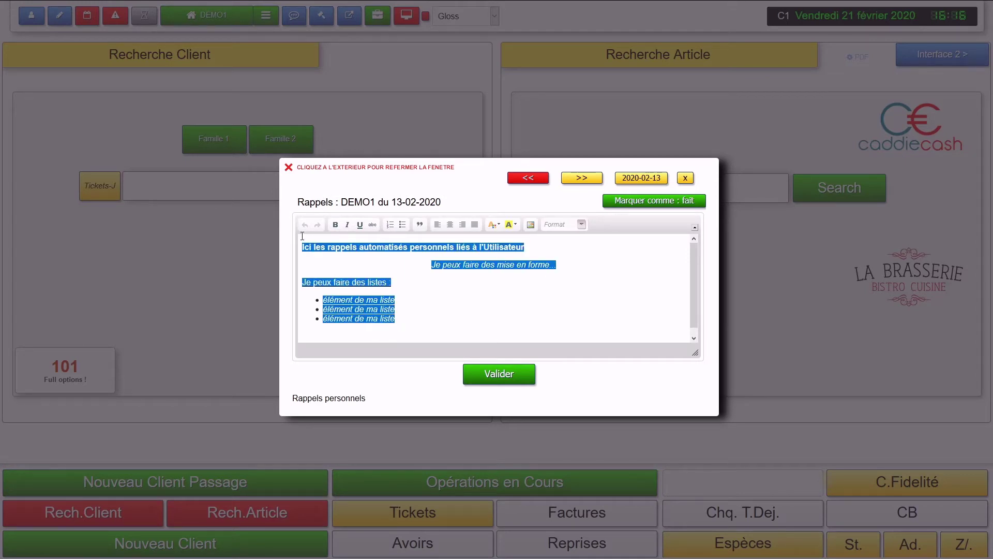
pyautogui.click(622, 260)
pyautogui.click(638, 179)
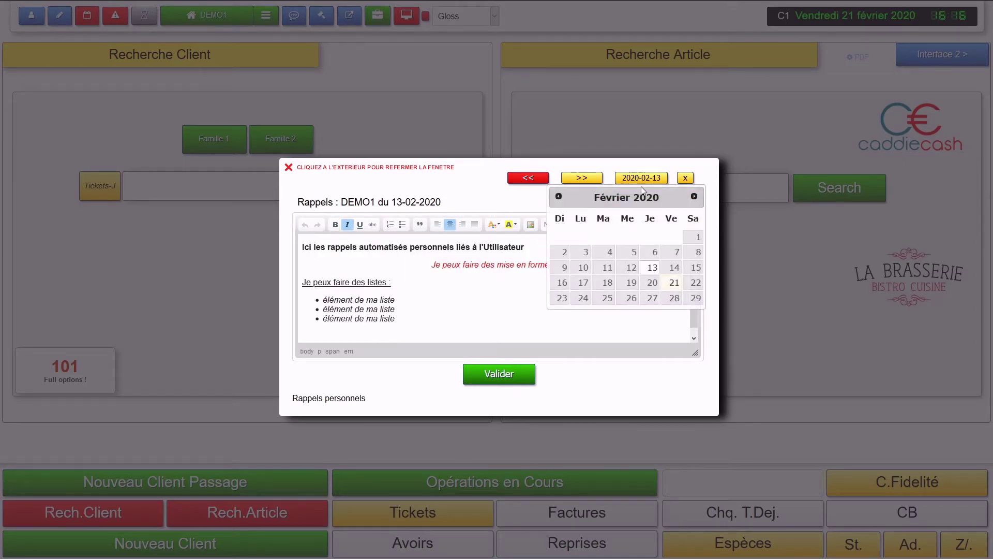
pyautogui.click(510, 290)
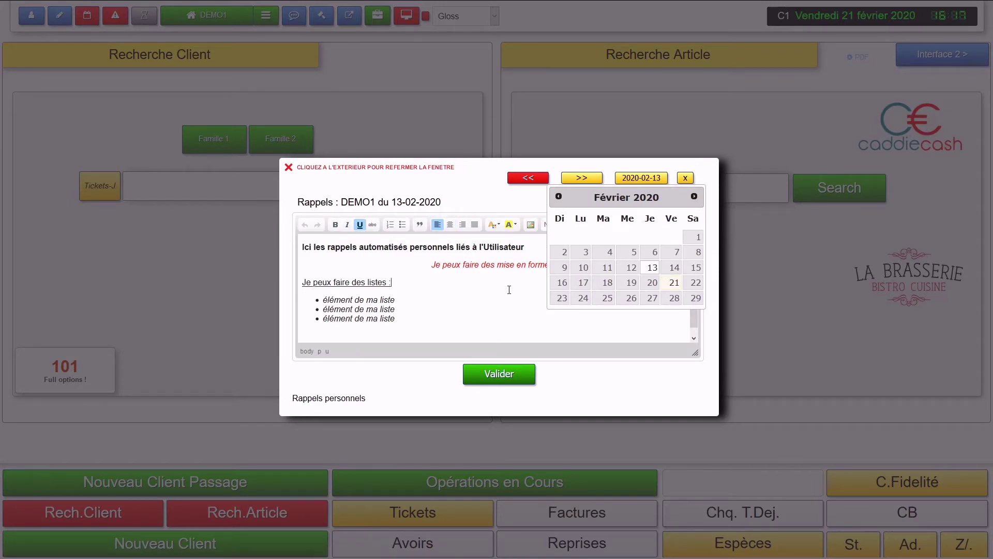
pyautogui.click(466, 194)
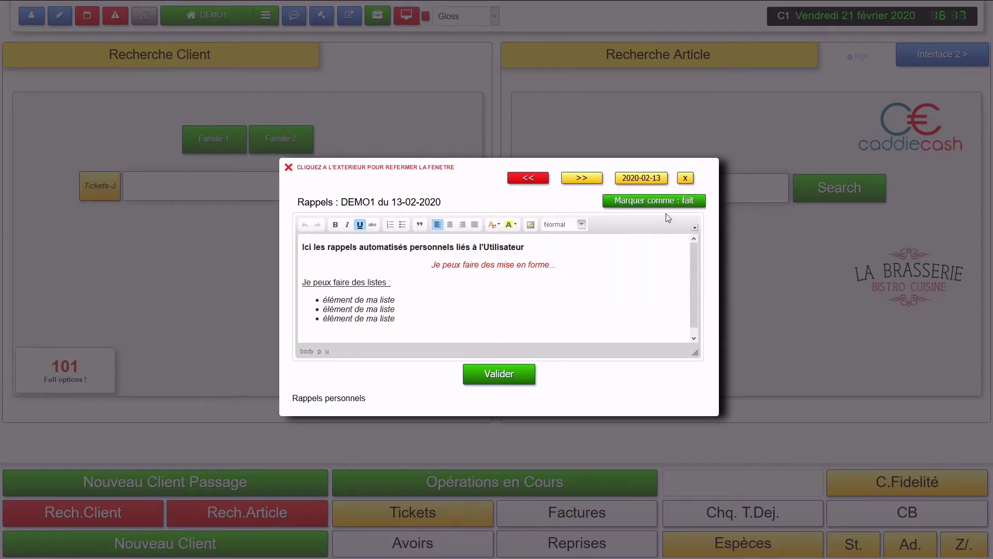
pyautogui.click(652, 207)
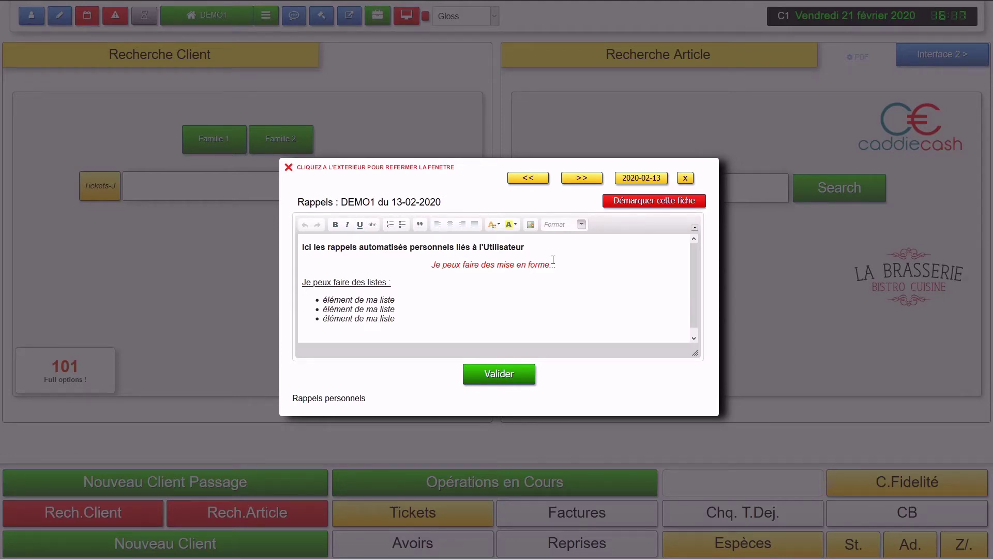
# Step: Browse the reminders from 05-01-2020 through 11-02-2021, then close the reminders window
pyautogui.scroll(-1, 511, 296)
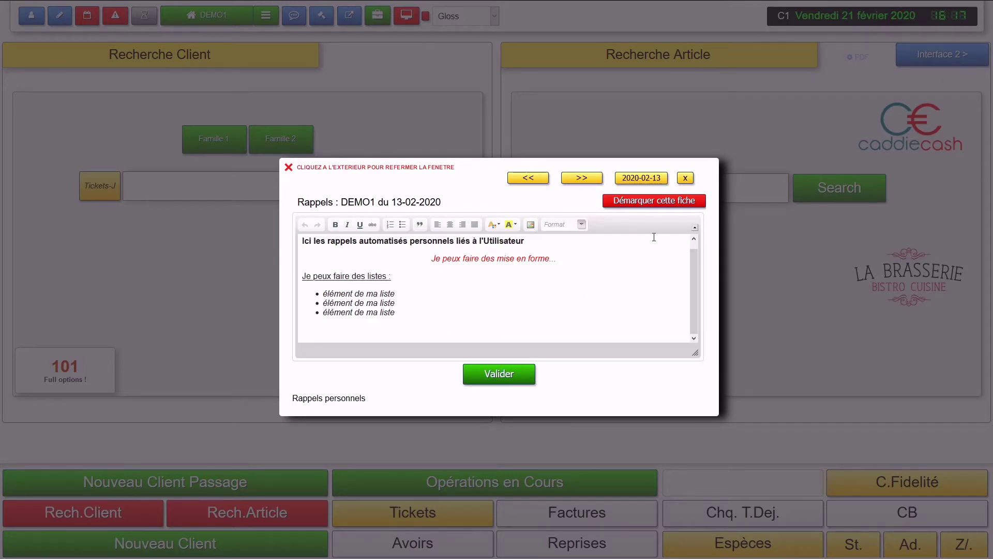
pyautogui.click(576, 179)
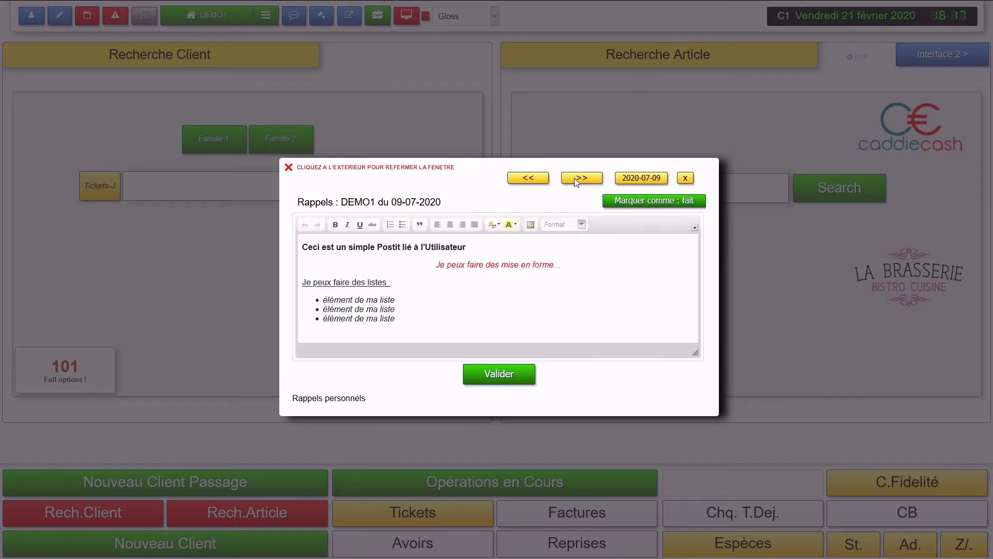
pyautogui.click(685, 178)
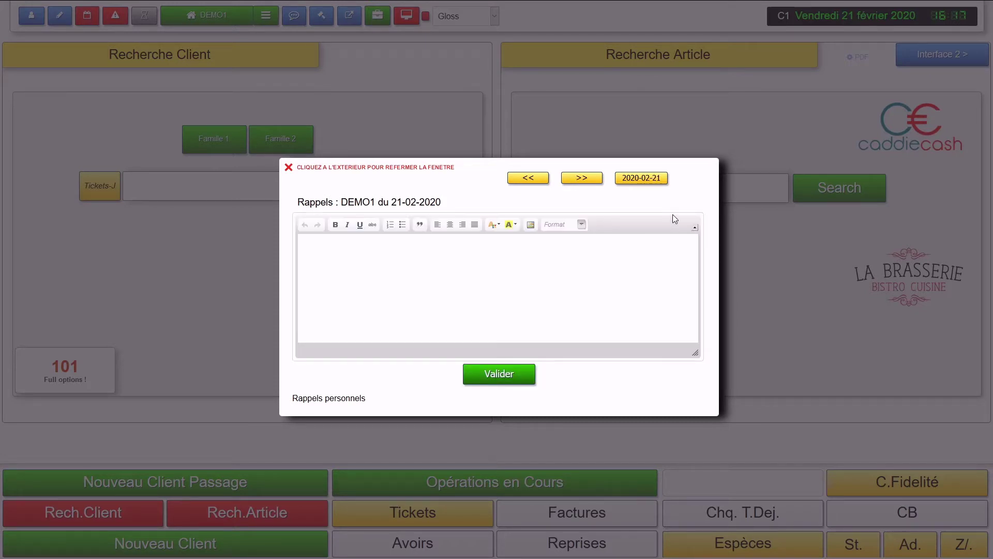
pyautogui.click(536, 179)
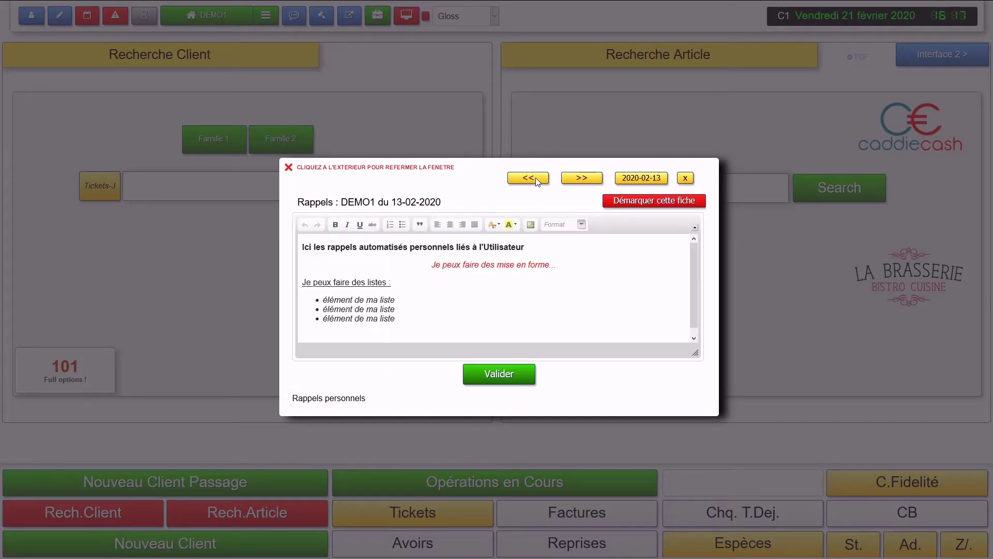
pyautogui.click(535, 178)
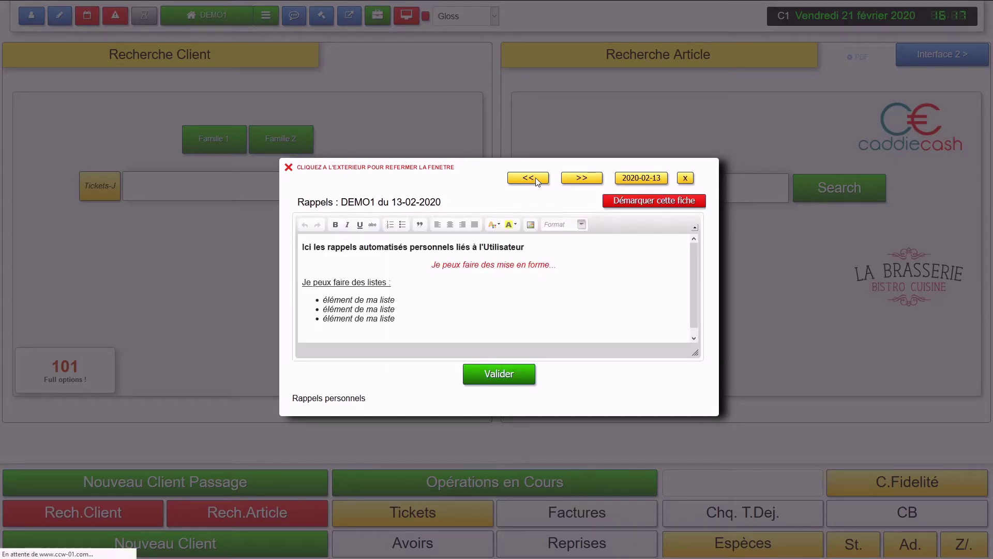
pyautogui.click(575, 179)
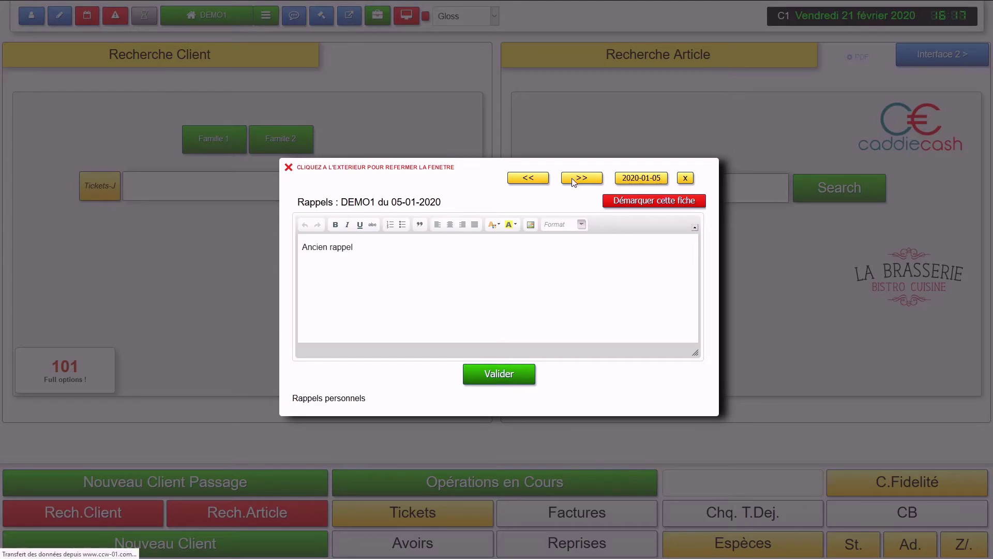
pyautogui.click(574, 179)
pyautogui.click(574, 179)
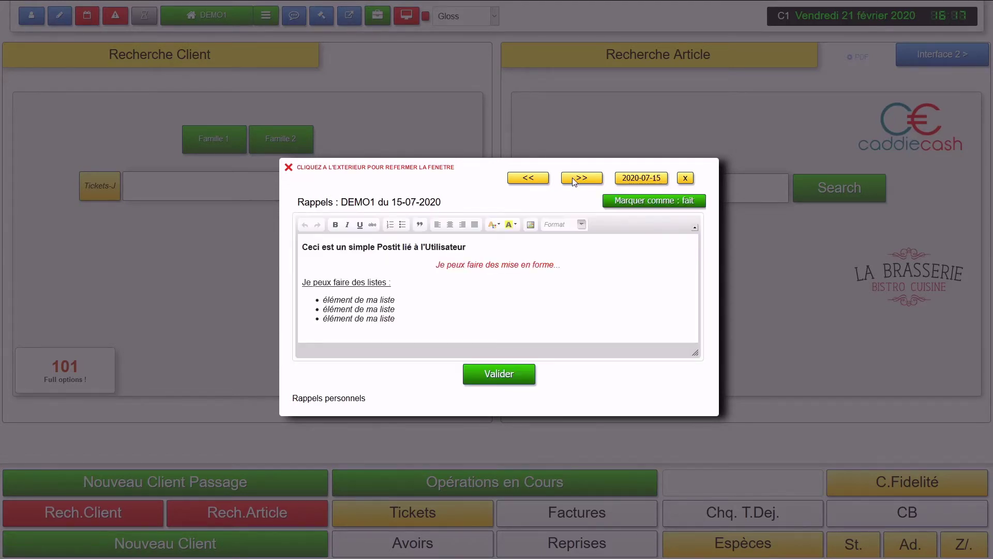
pyautogui.click(574, 179)
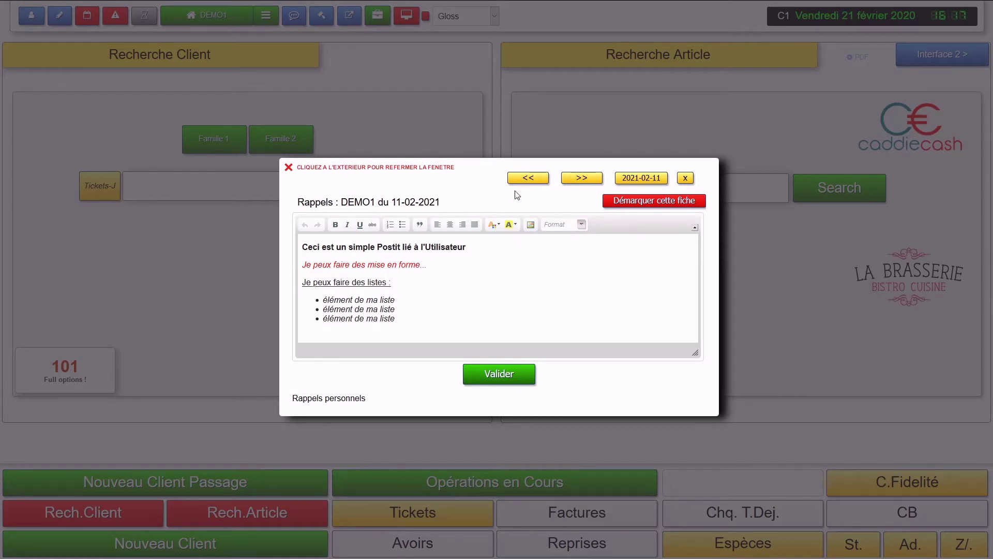
pyautogui.click(121, 97)
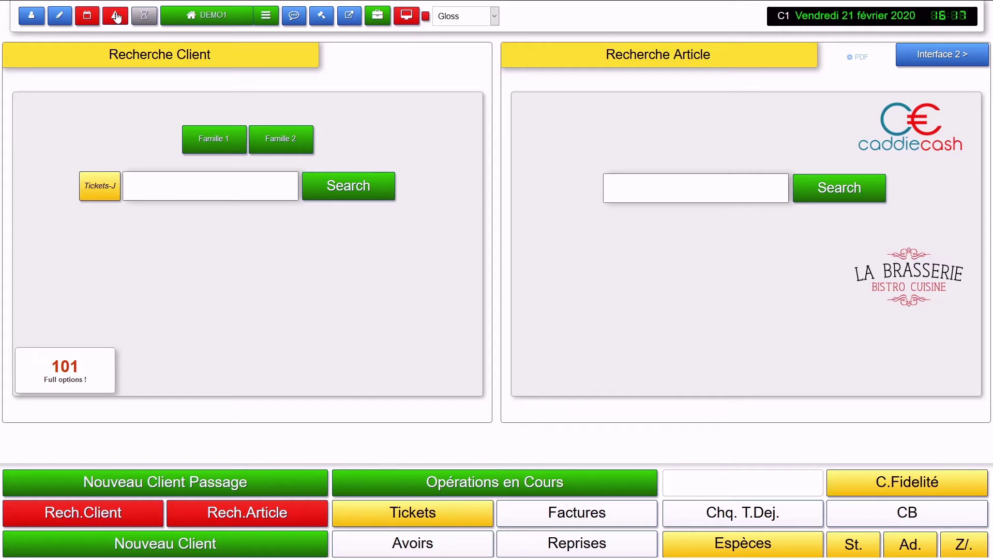
# Step: List the Soldé(s) quotes and preview the 4,00 quote from 06-02-2020, including its invoice
pyautogui.click(145, 19)
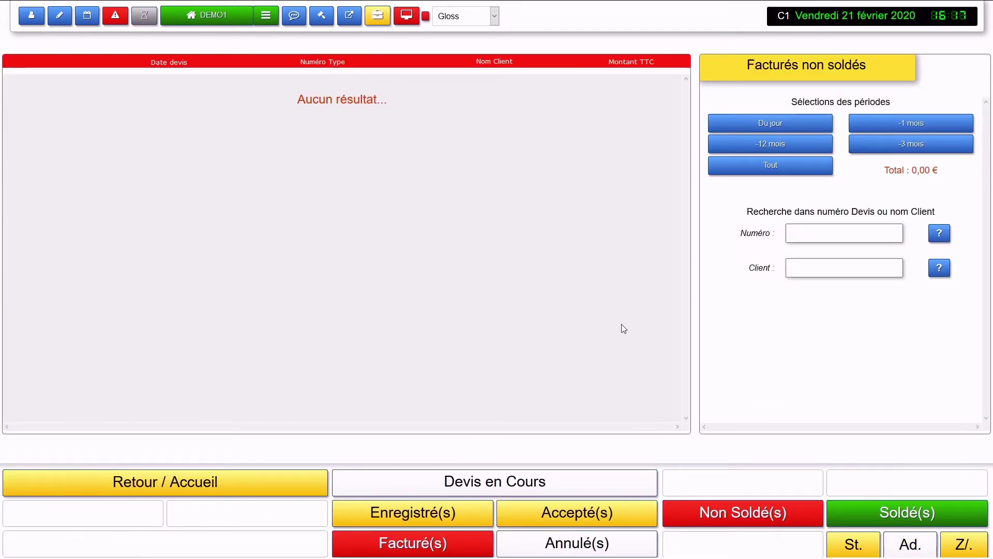
pyautogui.click(898, 520)
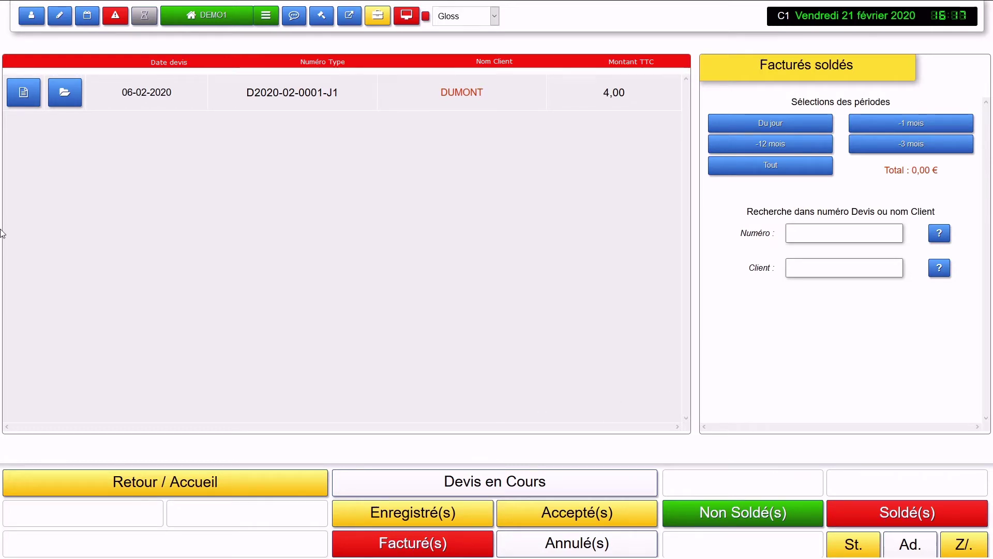
pyautogui.click(23, 98)
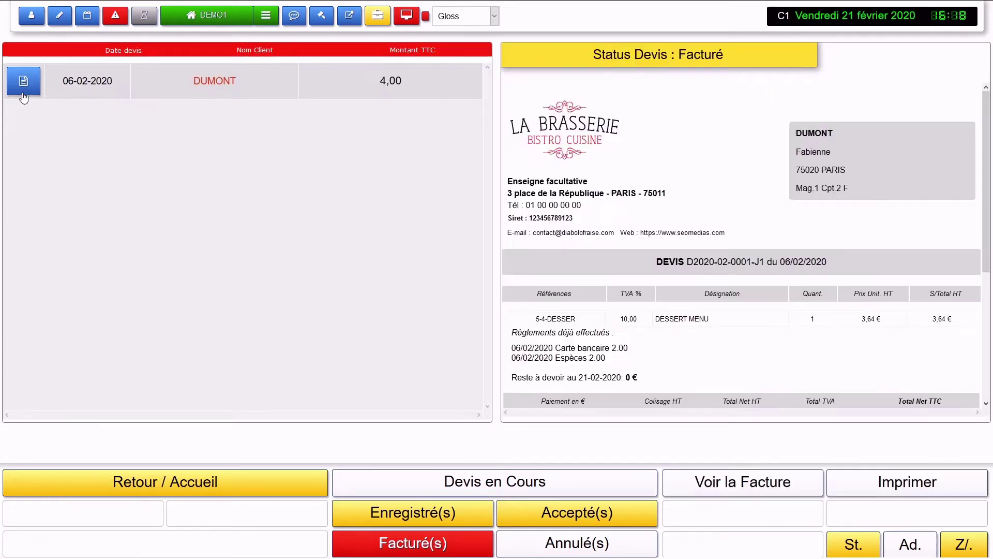
pyautogui.scroll(-3, 732, 279)
pyautogui.scroll(2, 732, 279)
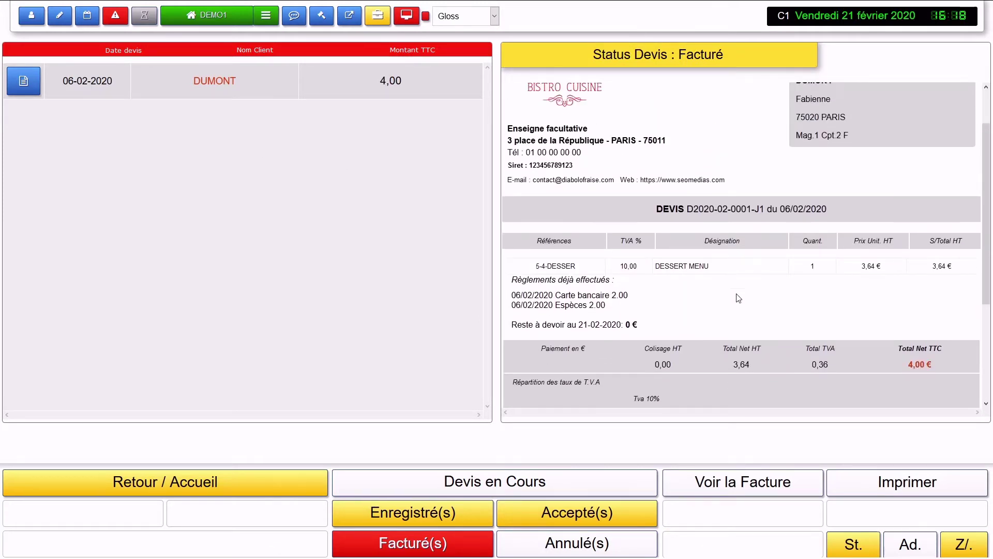
pyautogui.click(729, 484)
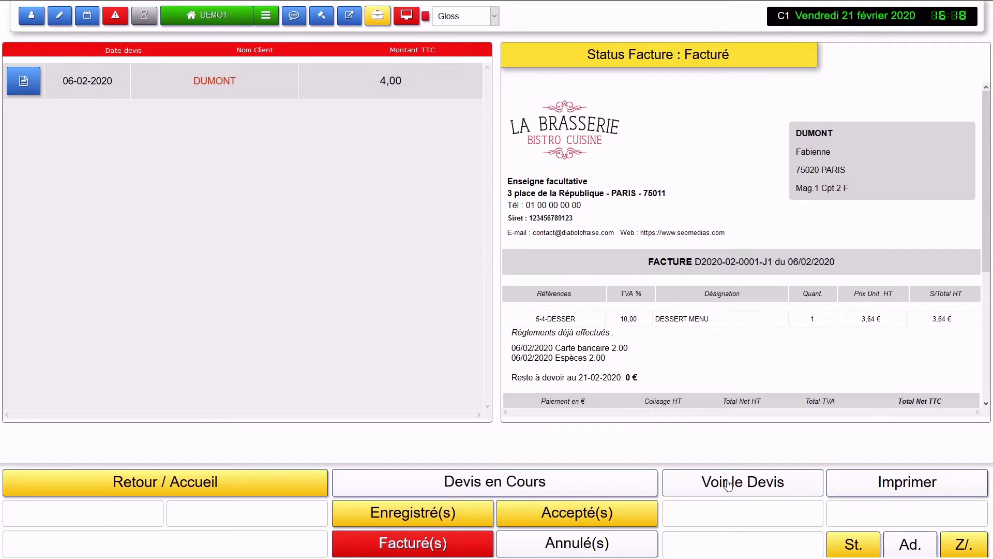
pyautogui.click(729, 483)
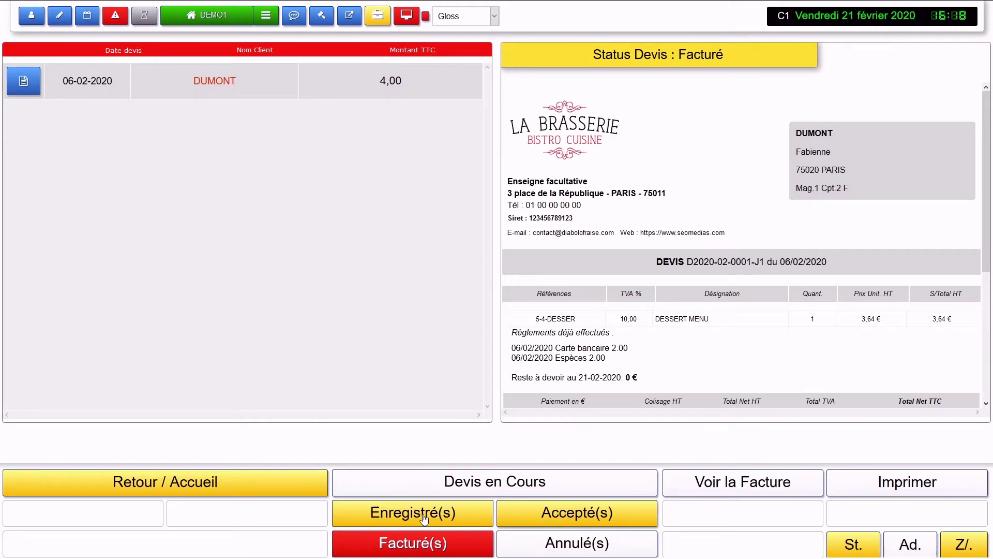
# Step: Filter through Annulé(s), Accepté(s) and Enregistré(s) quotes, then preview the 9,93 quote from 21-02-2020
pyautogui.click(556, 544)
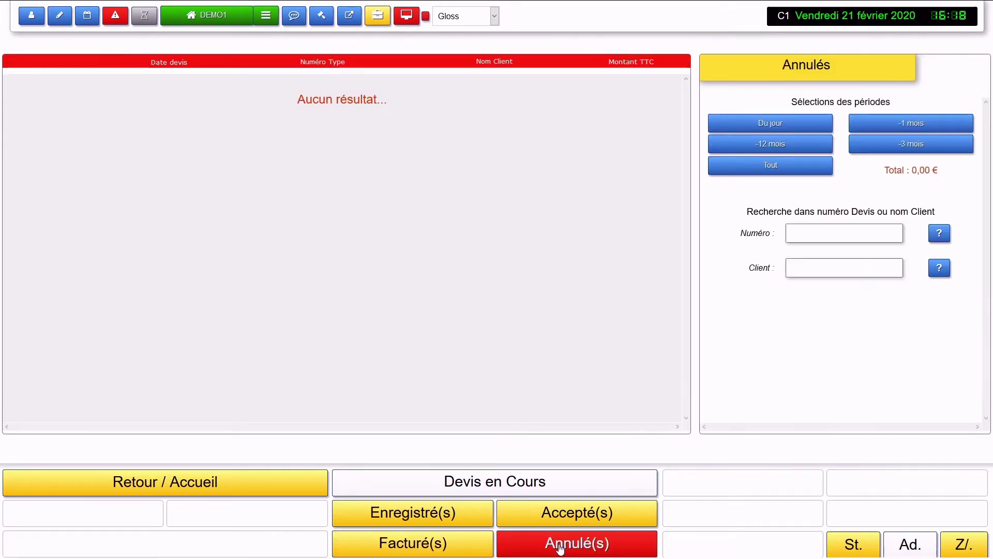
pyautogui.click(542, 515)
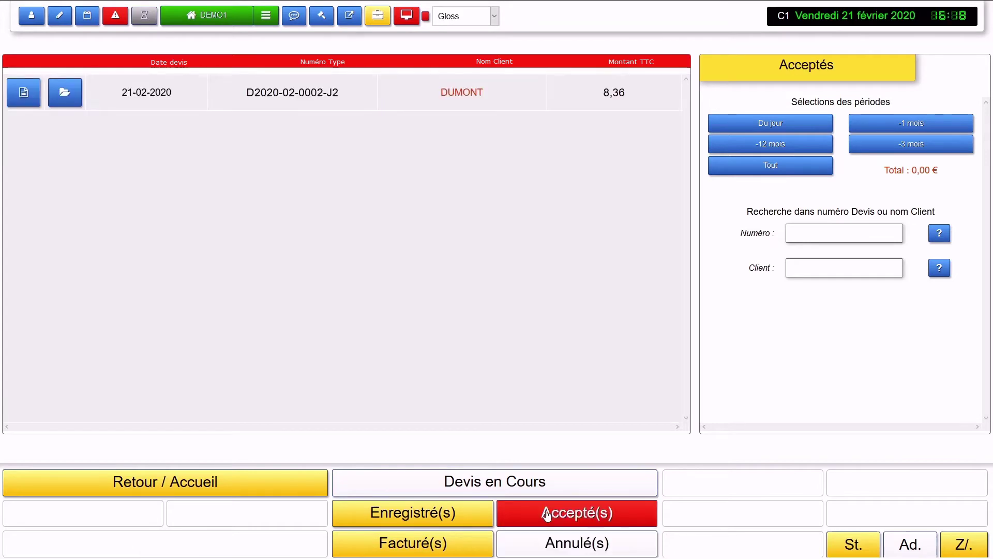
pyautogui.click(451, 513)
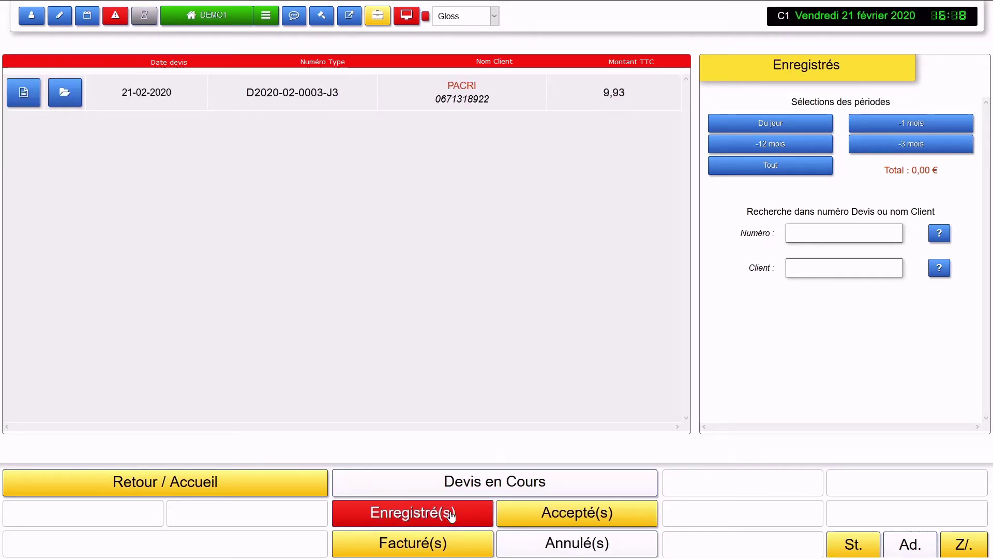
pyautogui.click(23, 94)
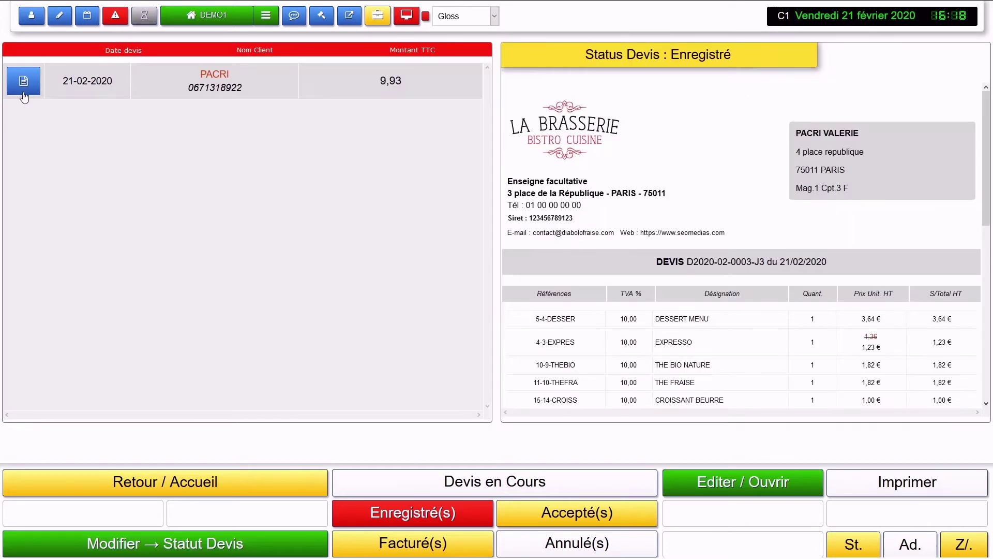
# Step: Open the 9,93 quote, delete the THE FRAISE, THE BIO NATURE and EXPRESSO lines, then go home
pyautogui.click(782, 485)
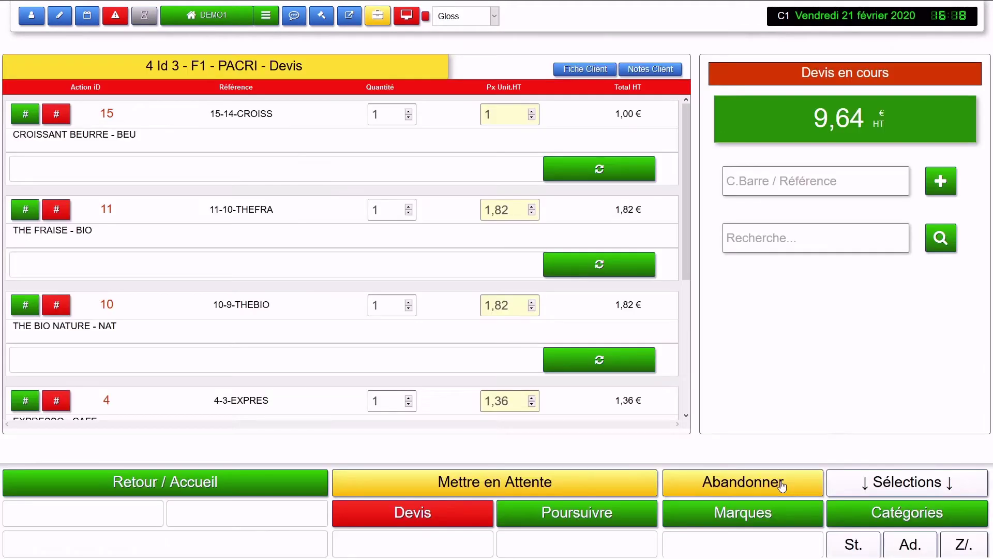
pyautogui.scroll(-4, 454, 254)
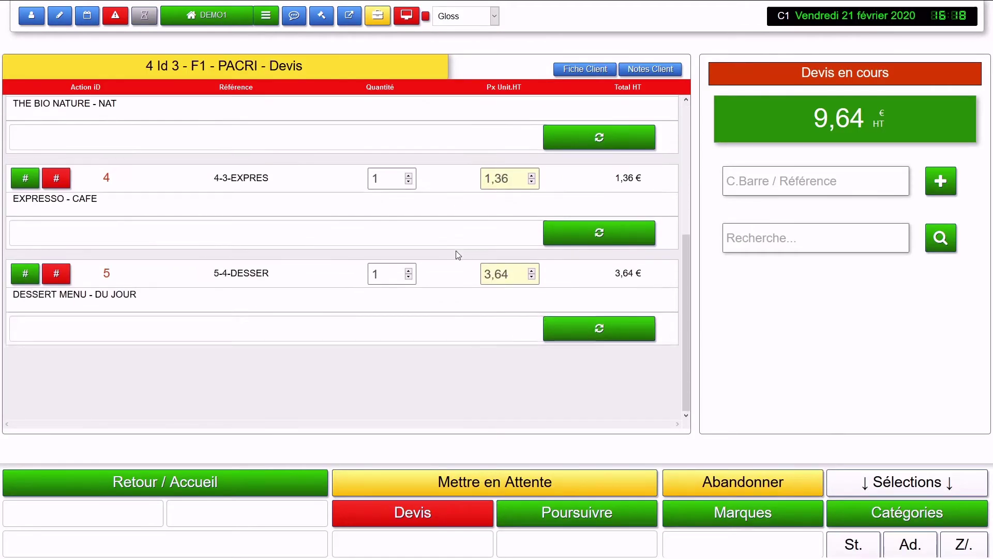
pyautogui.scroll(4, 455, 251)
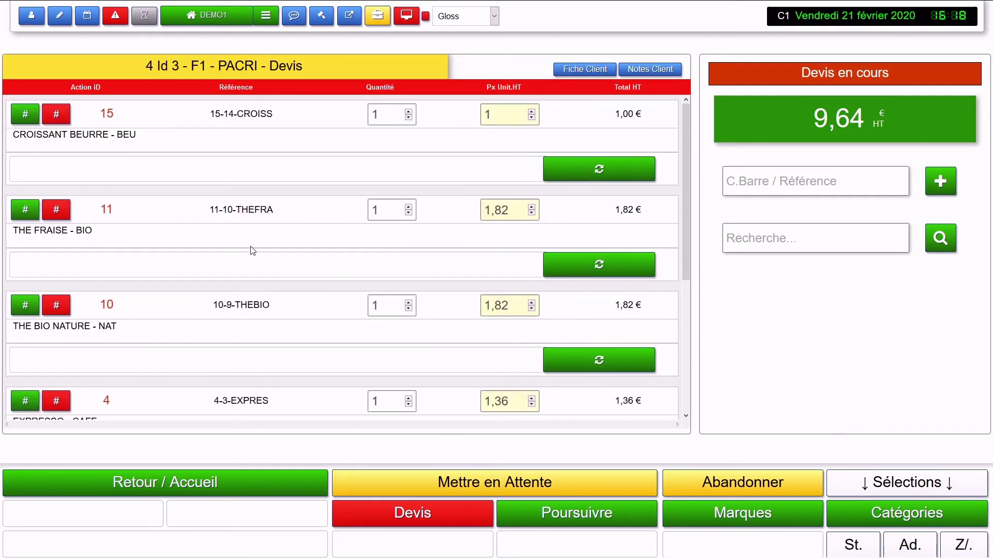
pyautogui.click(57, 211)
pyautogui.click(57, 212)
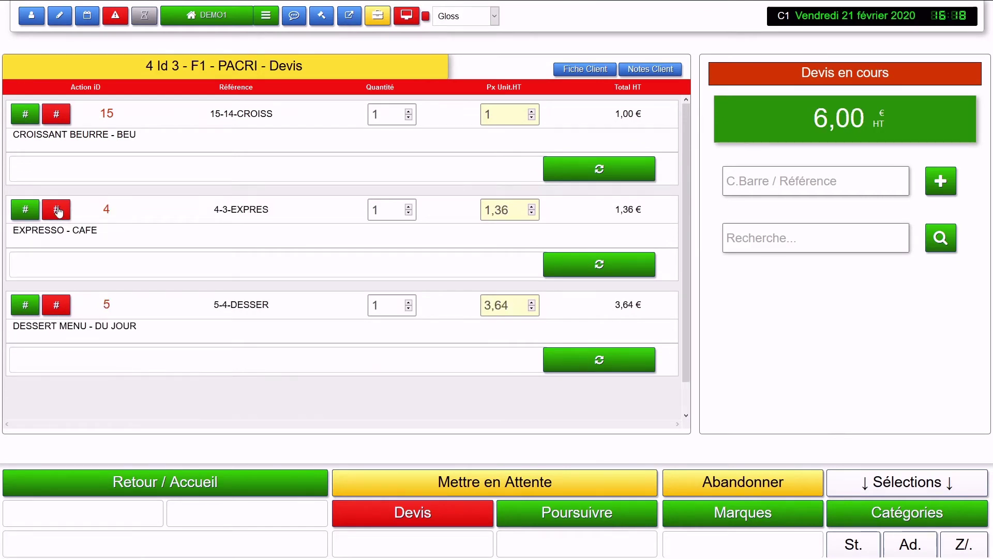
pyautogui.click(57, 211)
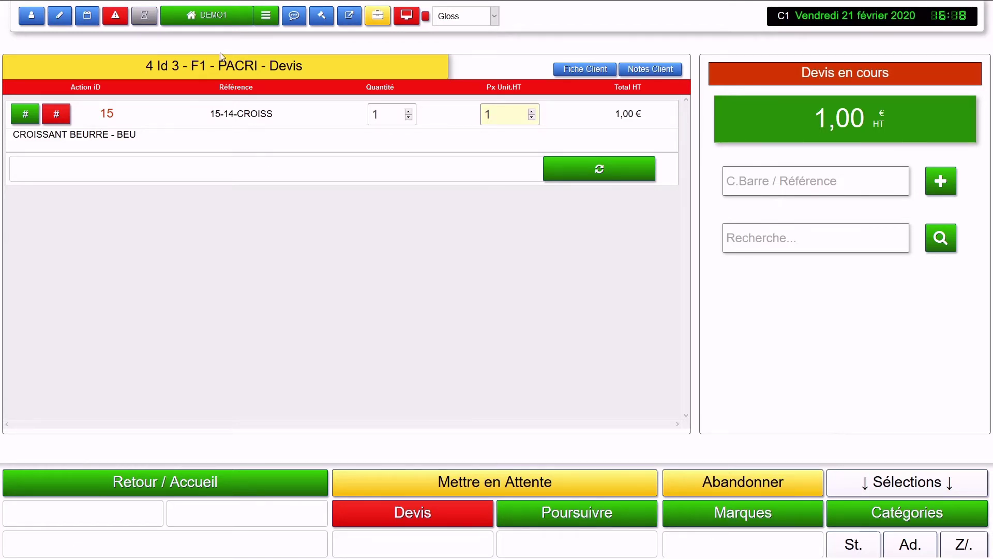
pyautogui.click(215, 21)
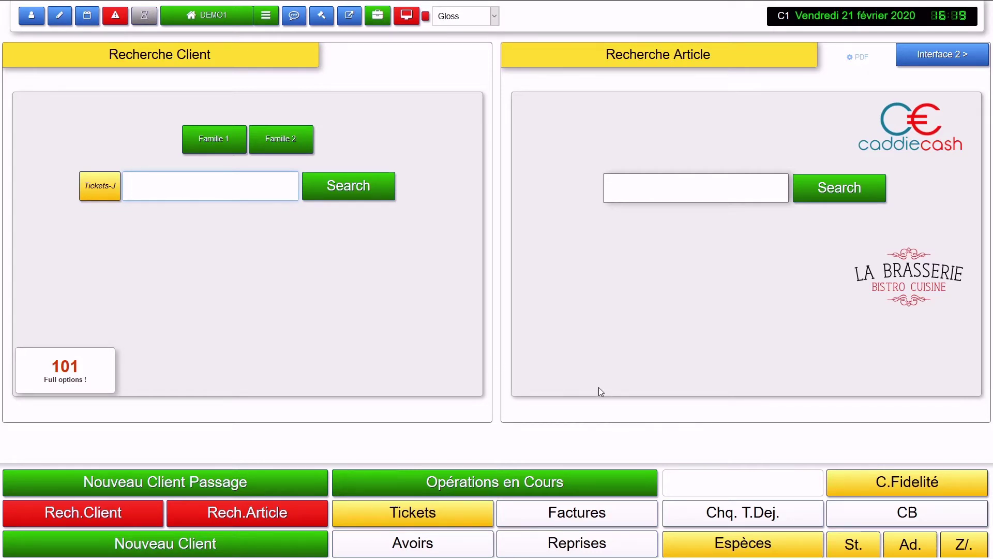
# Step: Open Opérations en cours to see four tickets and the 26,80 cash balance
pyautogui.click(964, 549)
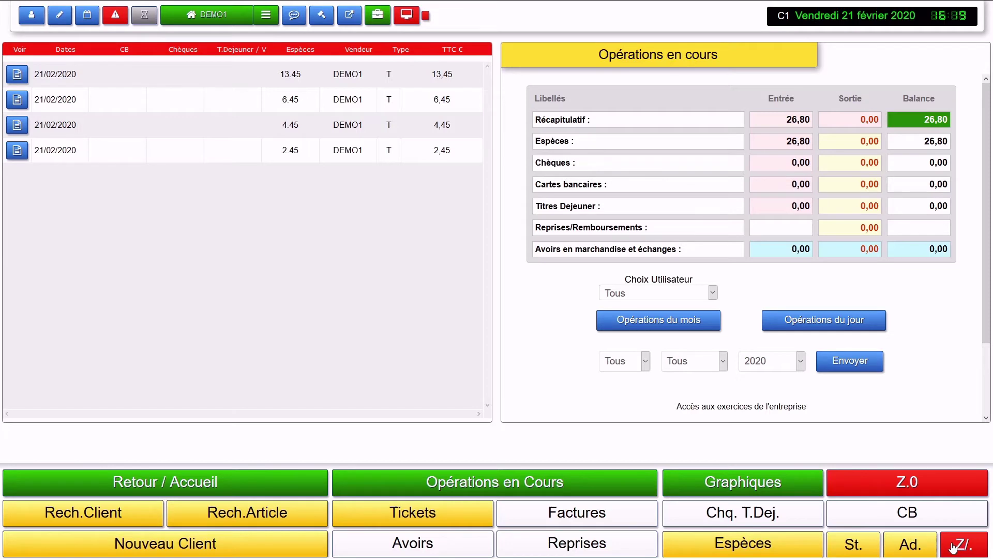
# Step: Chart BOISSONS CHAUDES sales by category and drill February 2020 down into daily figures
pyautogui.click(716, 481)
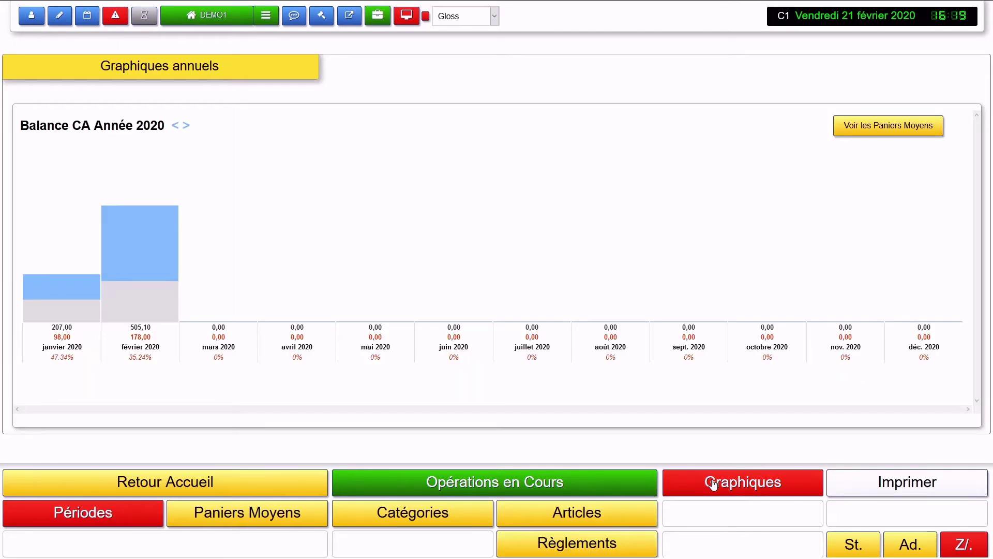
pyautogui.click(363, 509)
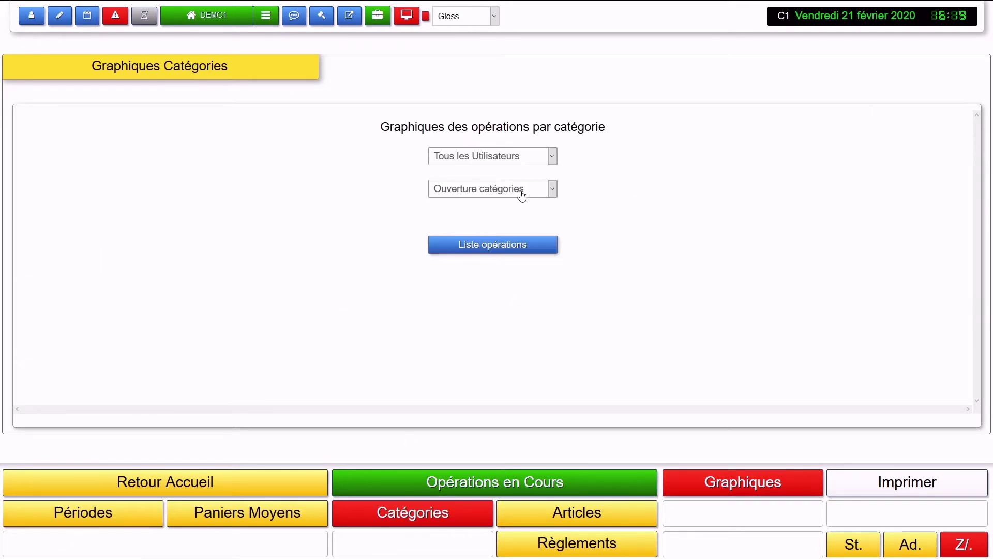
pyautogui.press('Down')
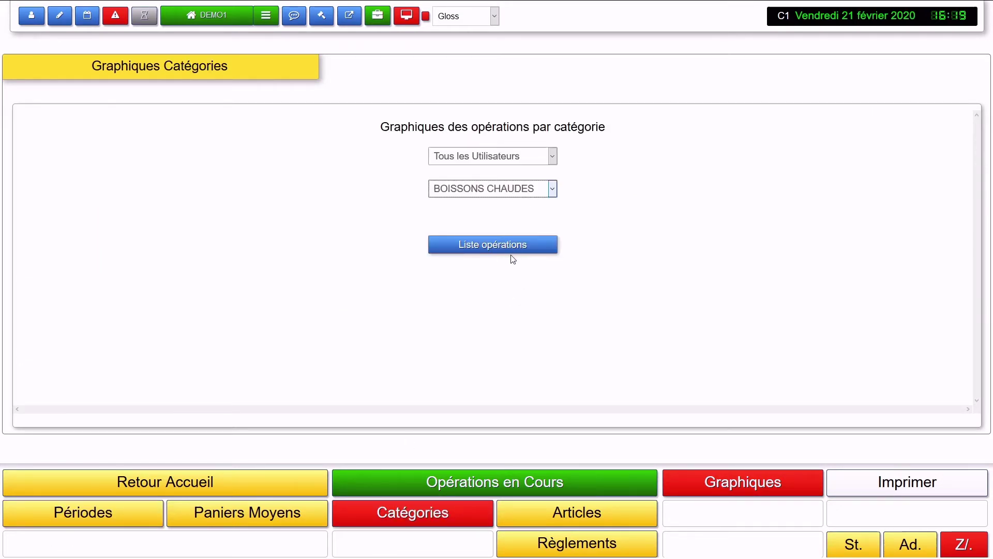
pyautogui.click(511, 259)
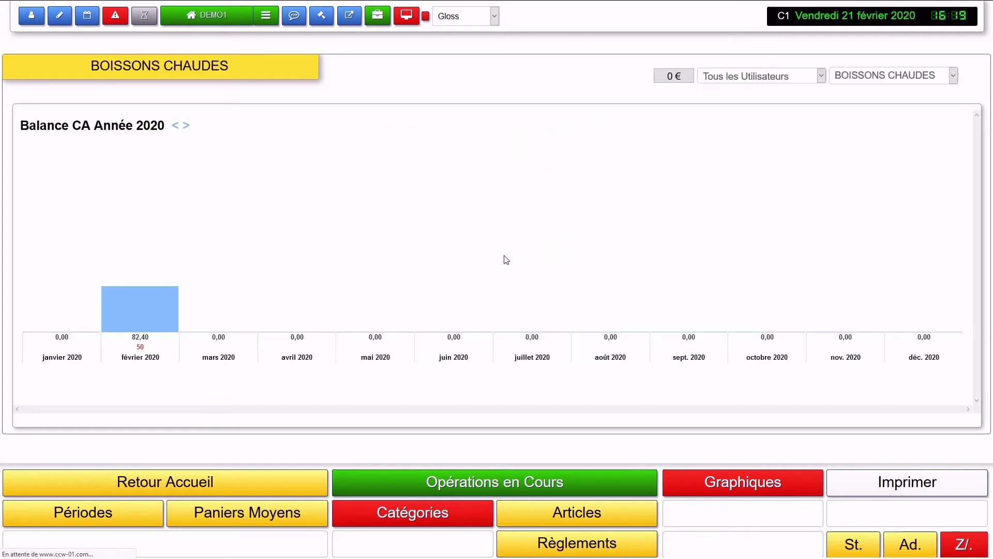
pyautogui.click(154, 310)
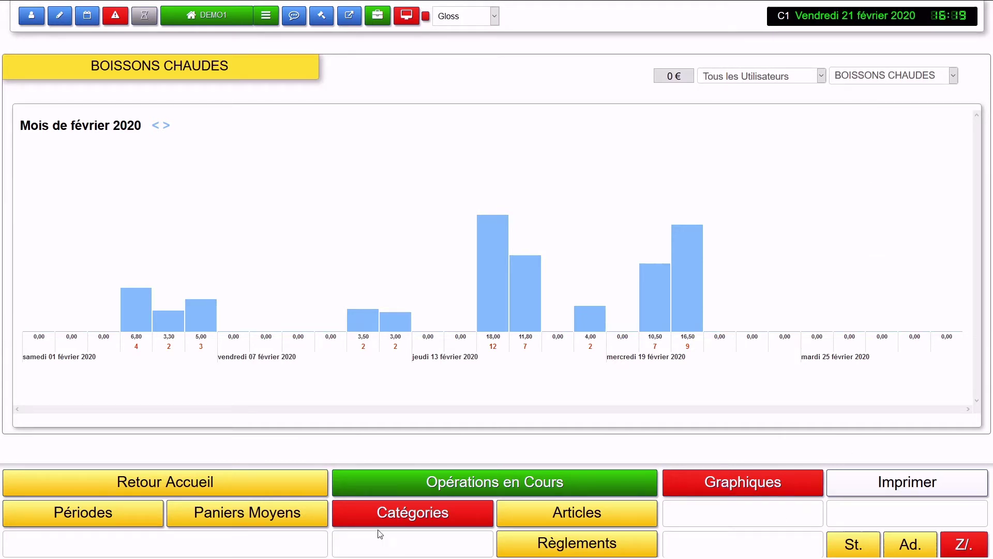
# Step: Chart February 2020 payments by day under Règlements, showing Espèces instead of card
pyautogui.click(548, 544)
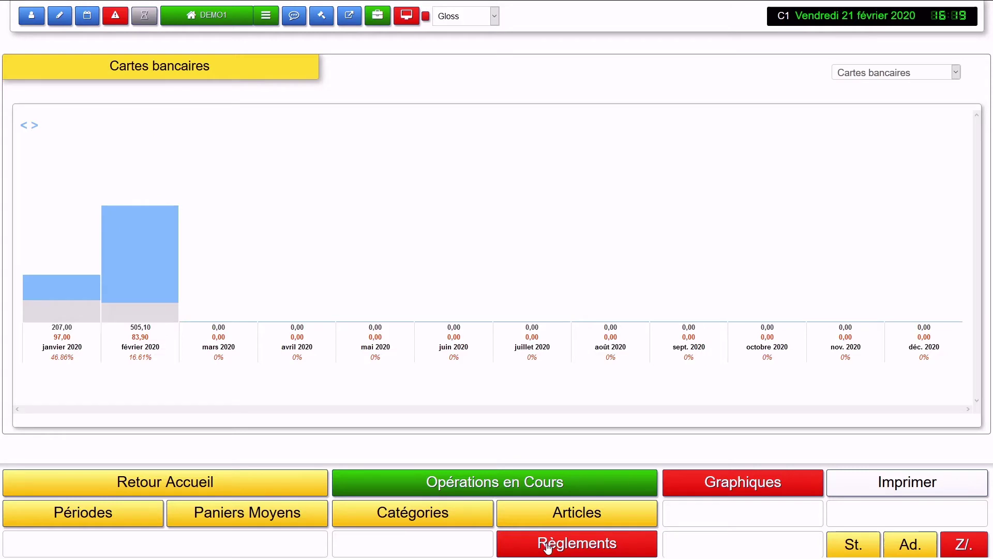
pyautogui.click(153, 259)
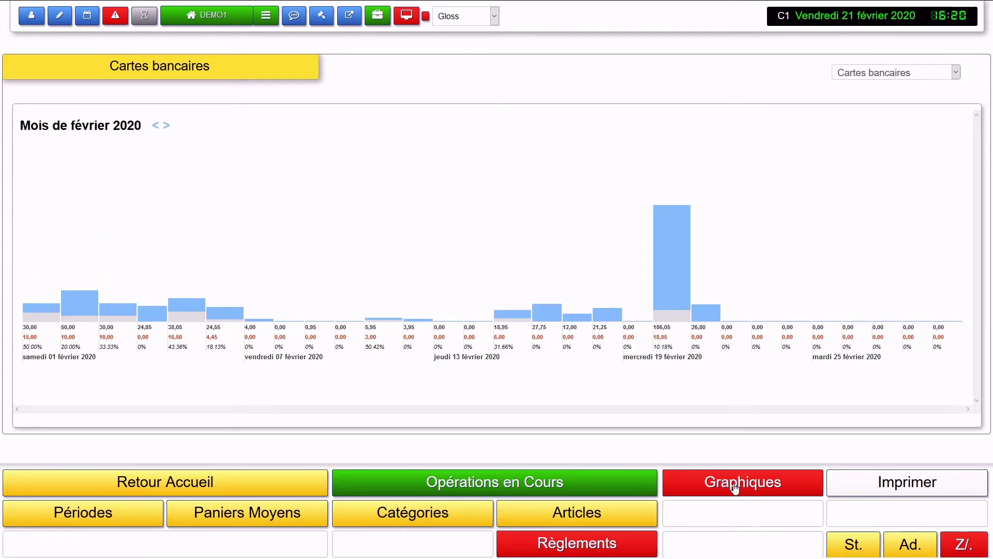
pyautogui.click(856, 77)
pyautogui.click(862, 108)
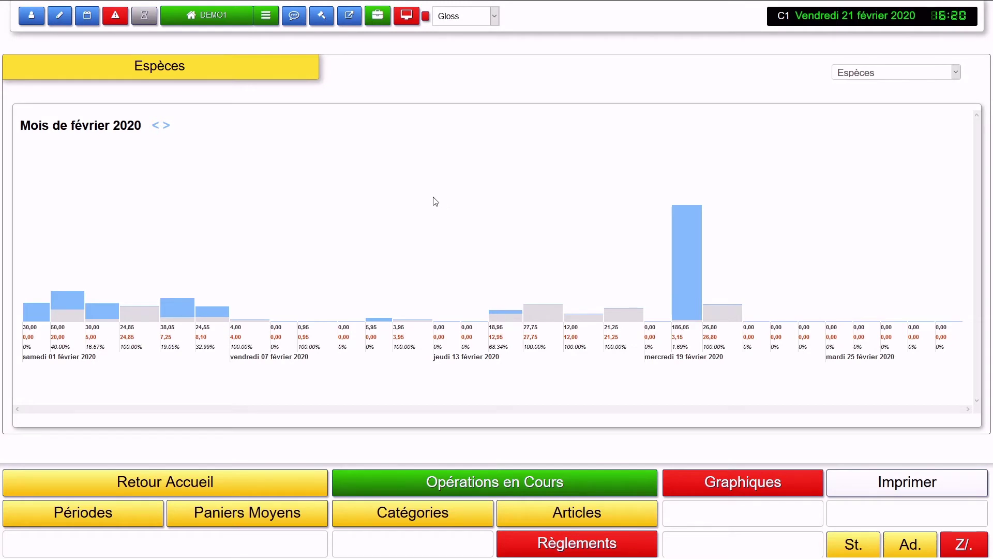
pyautogui.moveTo(293, 22)
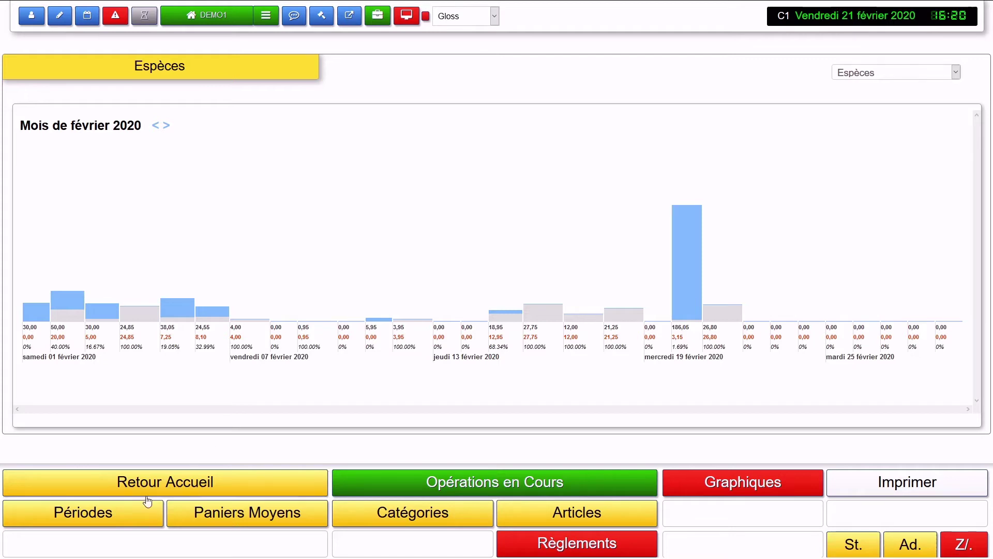
# Step: View the yearly and February 2020 period charts and the 10,71 € average basket, then open Opérations en cours
pyautogui.click(60, 518)
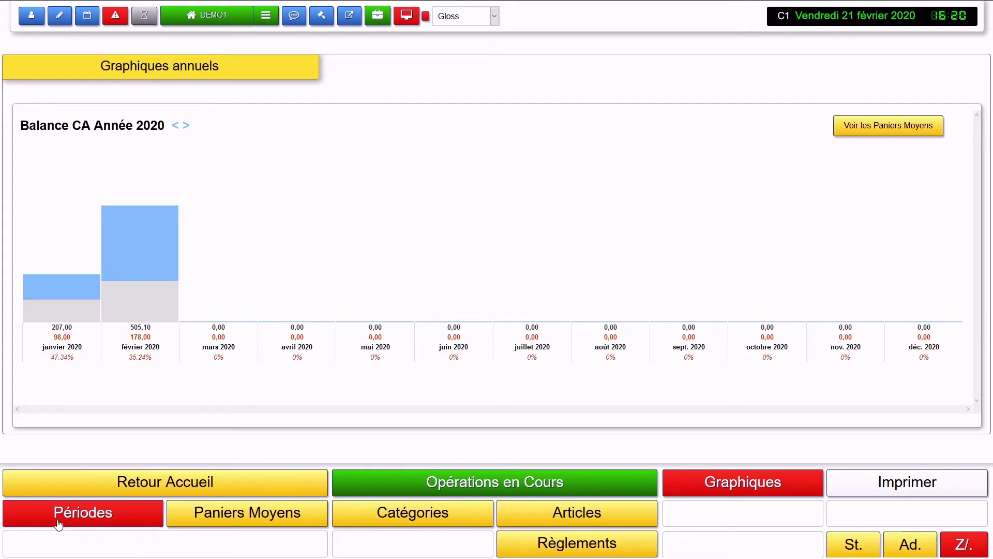
pyautogui.click(131, 241)
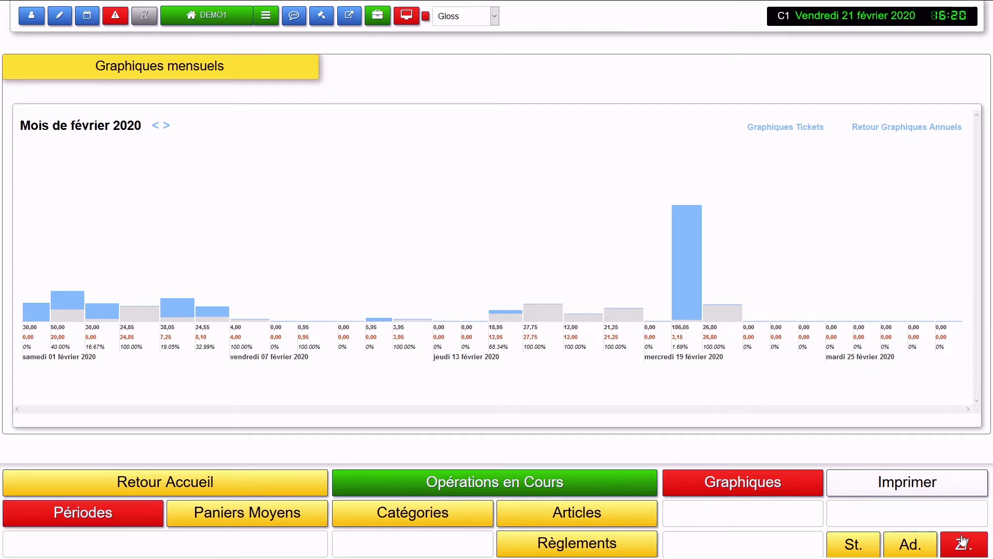
pyautogui.click(295, 17)
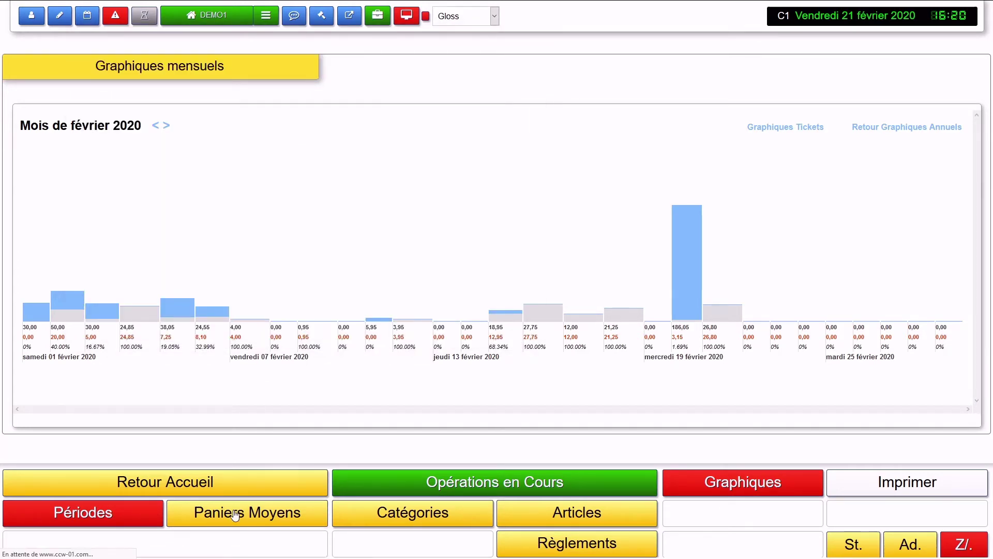
pyautogui.click(234, 514)
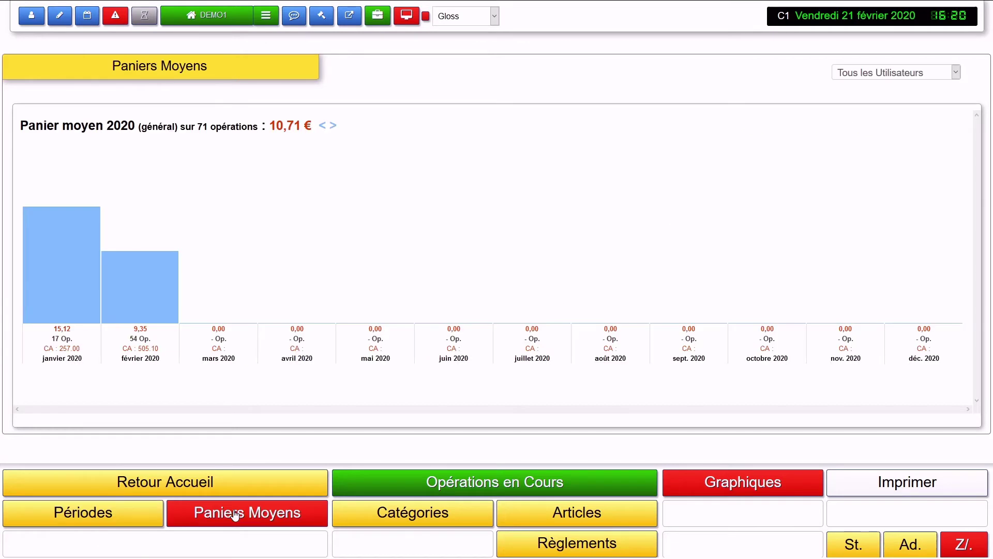
pyautogui.click(954, 542)
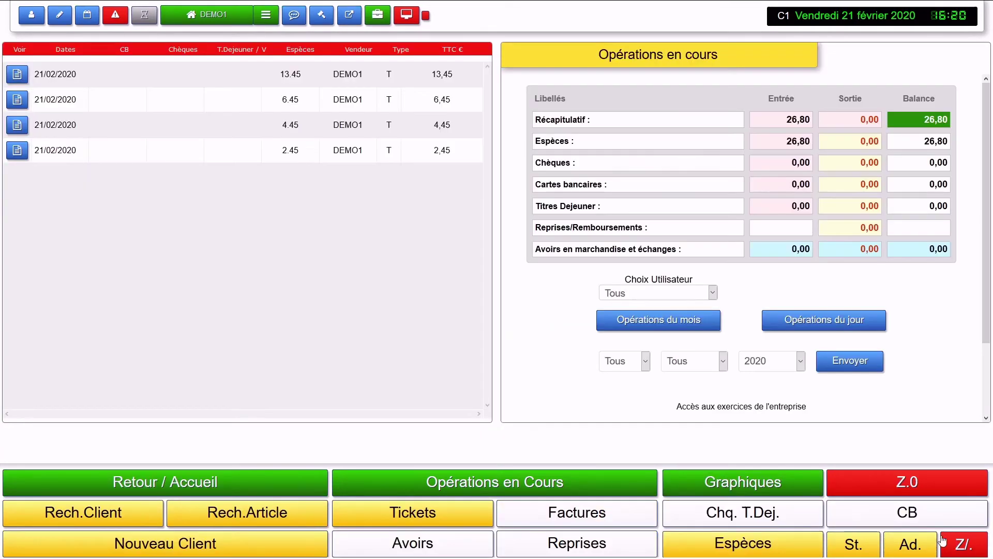
# Step: Display the 2020 fiscal year table totalling 735,10 €, then go back via Retour Z to the DEMO1 home screen
pyautogui.scroll(-2, 717, 357)
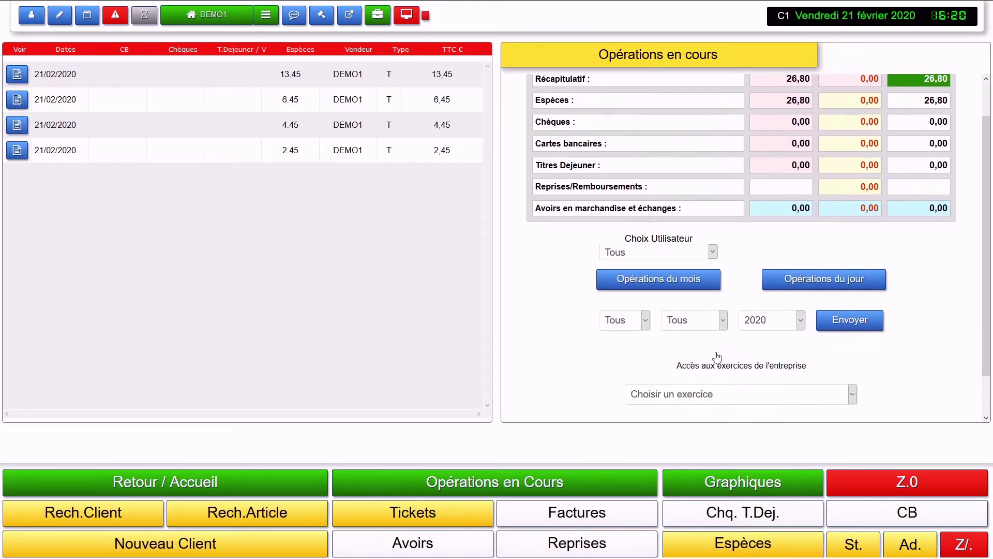
pyautogui.click(717, 357)
pyautogui.click(717, 388)
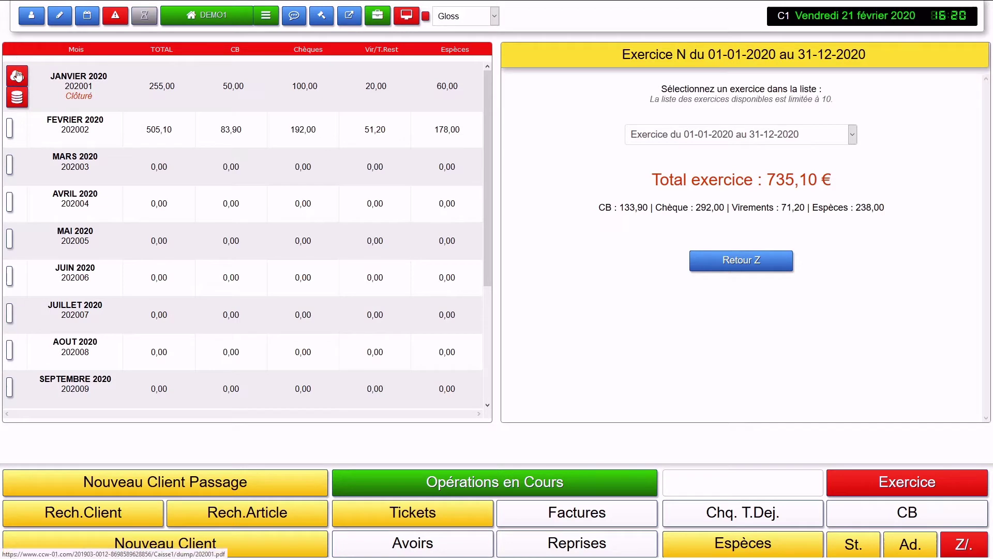
pyautogui.moveTo(122, 97); pyautogui.dragTo(62, 99)
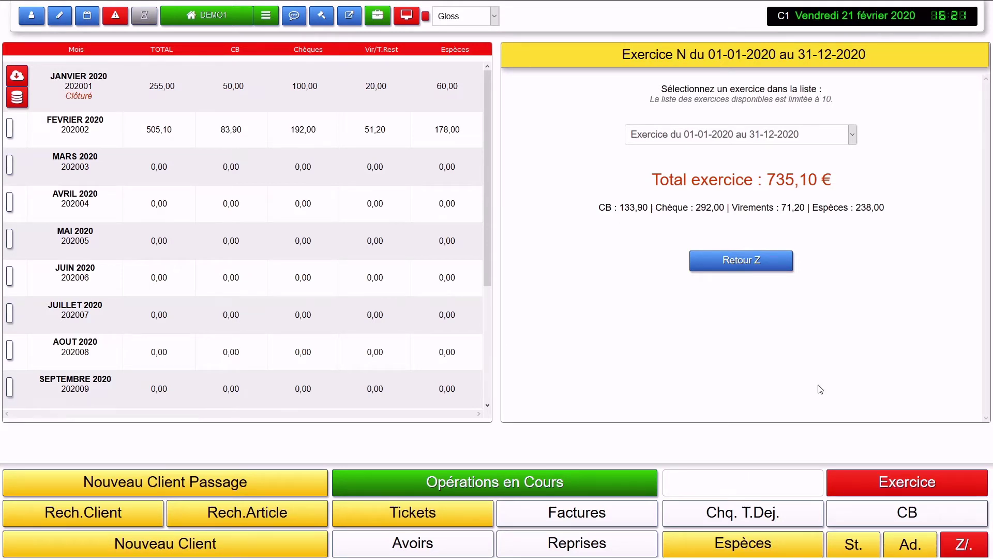
pyautogui.click(755, 271)
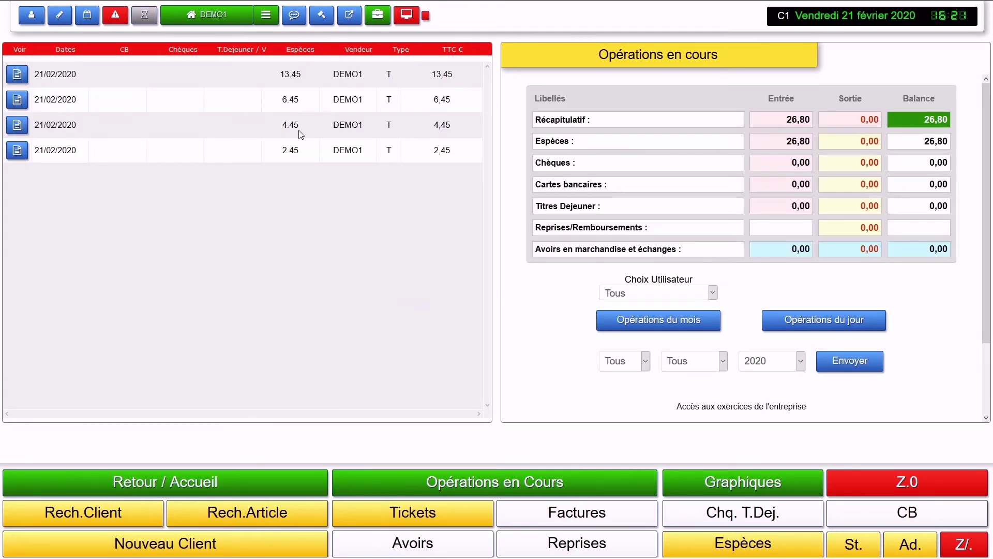
pyautogui.click(206, 17)
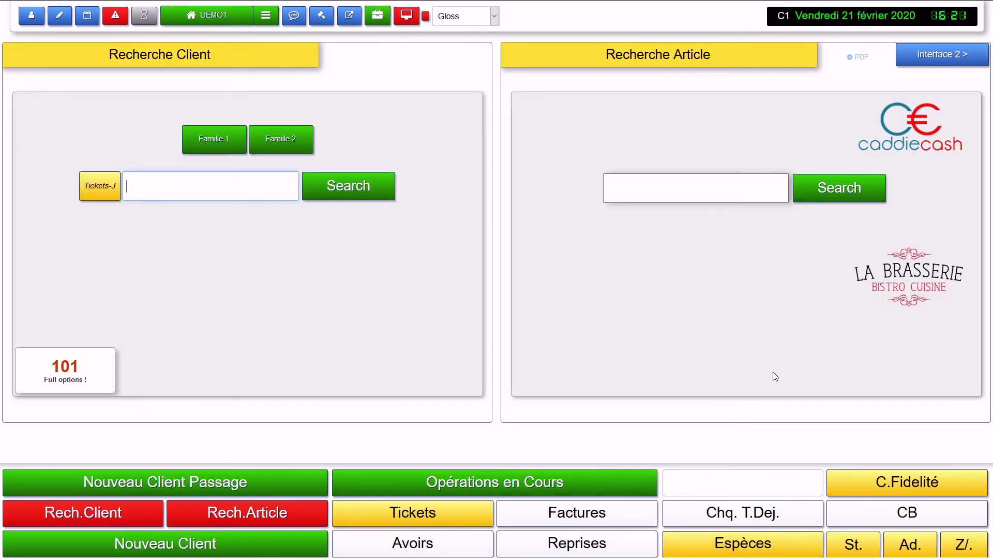
# Step: Open Interface 2 with the 21/02/2020 tickets and turn Article / Images pictures off
pyautogui.click(930, 58)
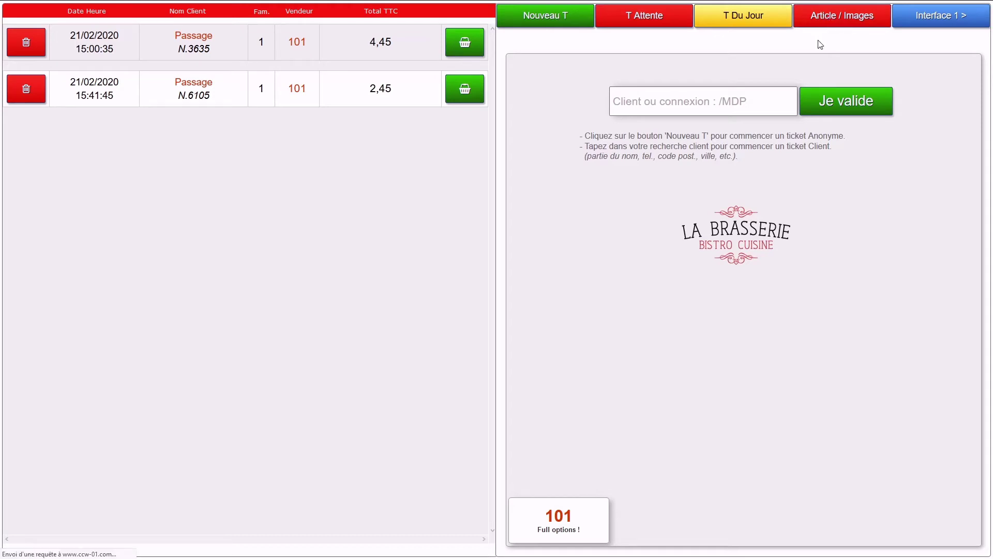
pyautogui.click(821, 15)
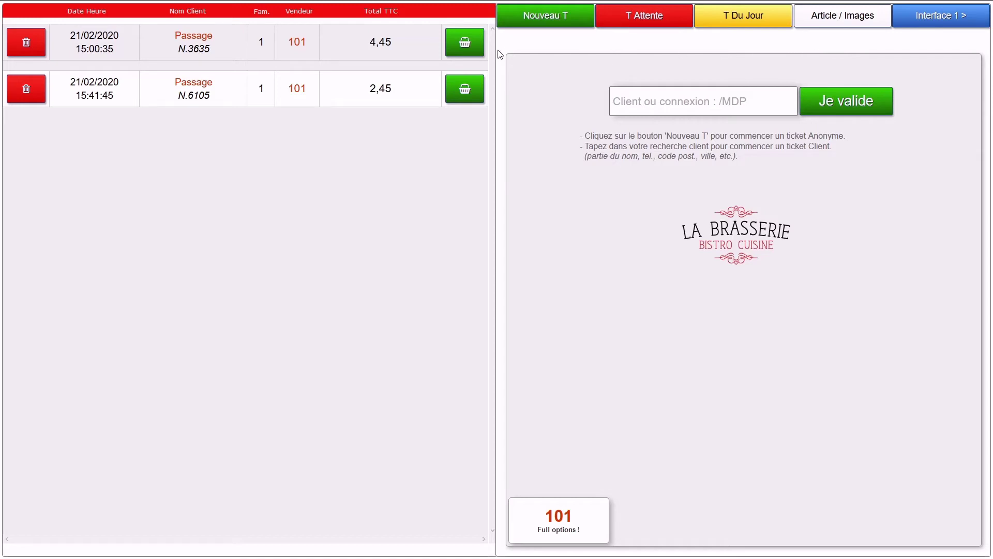
# Step: Add a CAFE ALLONGE to the 15:00 ticket (now 6,05 €), hold it, and re-enable article images
pyautogui.click(470, 44)
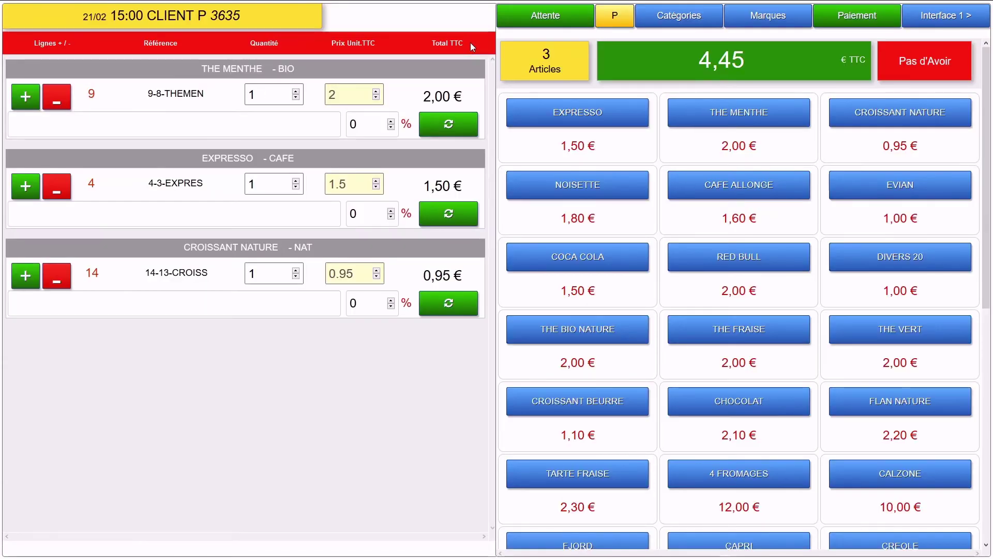
pyautogui.scroll(-8, 807, 291)
pyautogui.scroll(9, 765, 291)
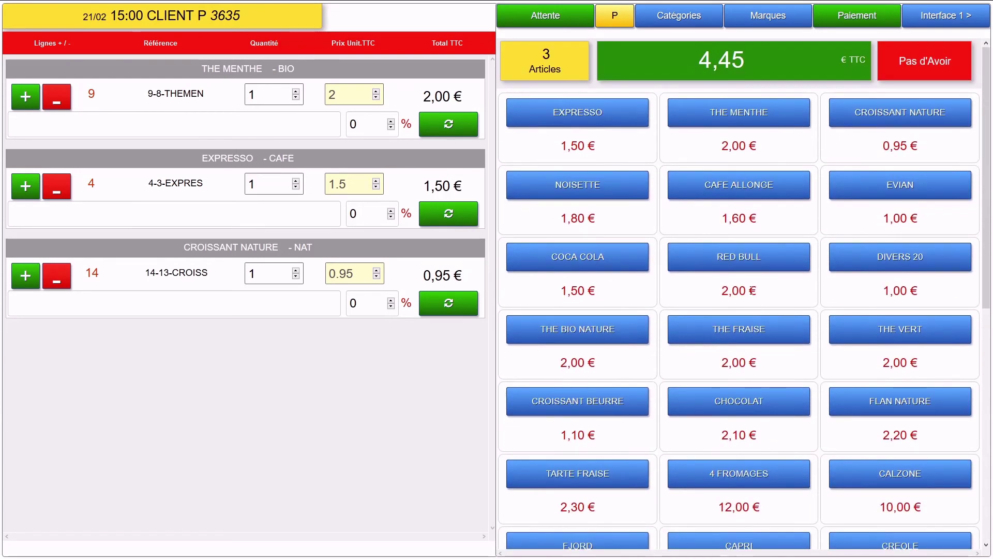
pyautogui.click(730, 194)
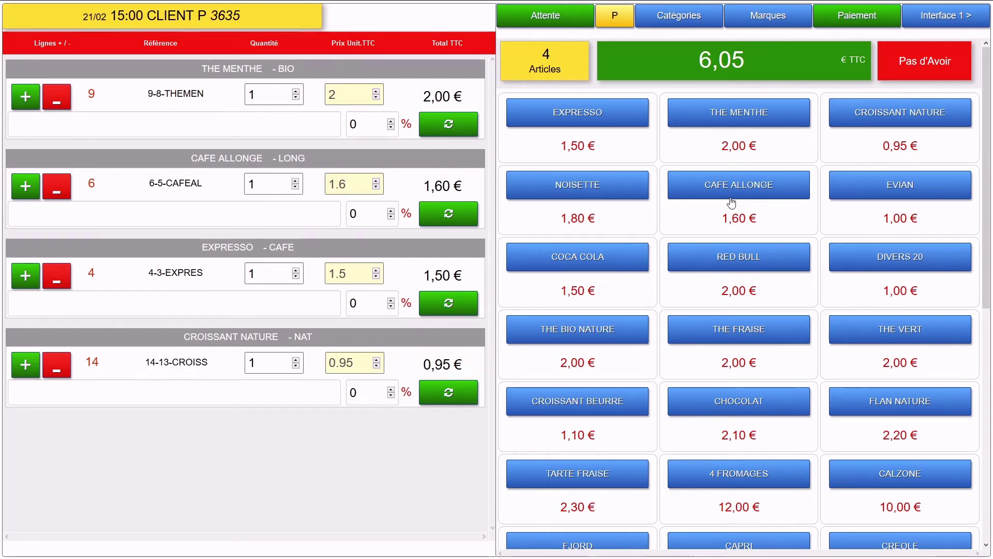
pyautogui.scroll(-5, 732, 202)
pyautogui.scroll(5, 732, 202)
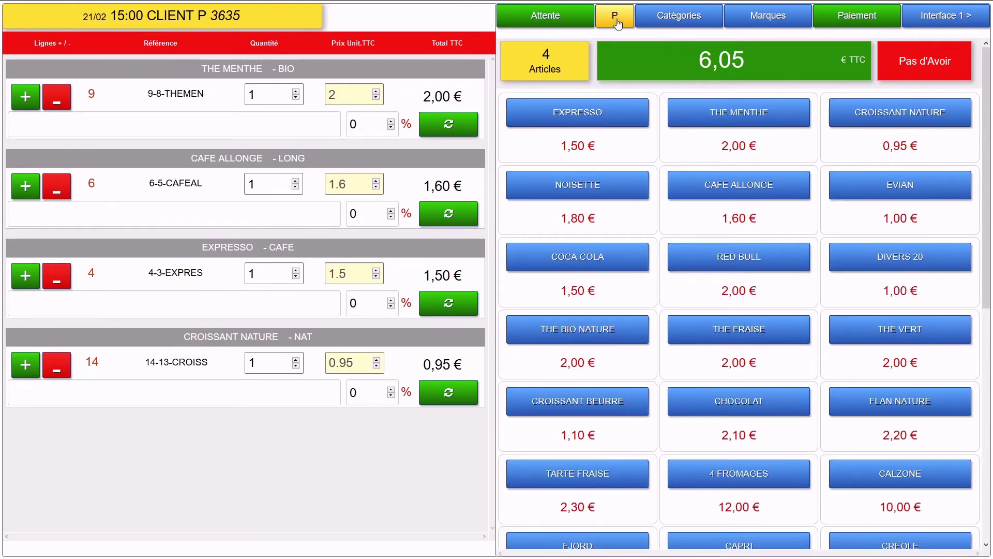
pyautogui.click(569, 21)
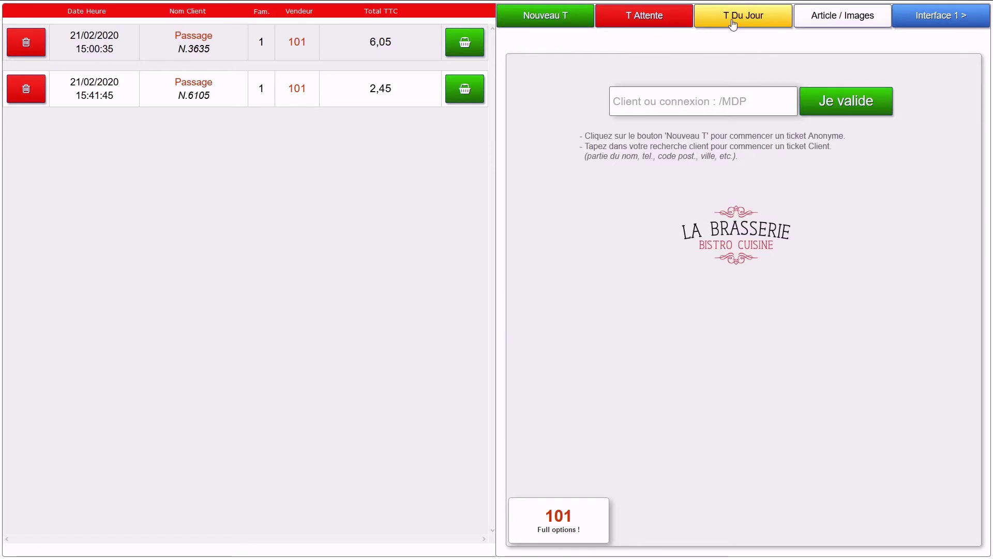
pyautogui.click(835, 24)
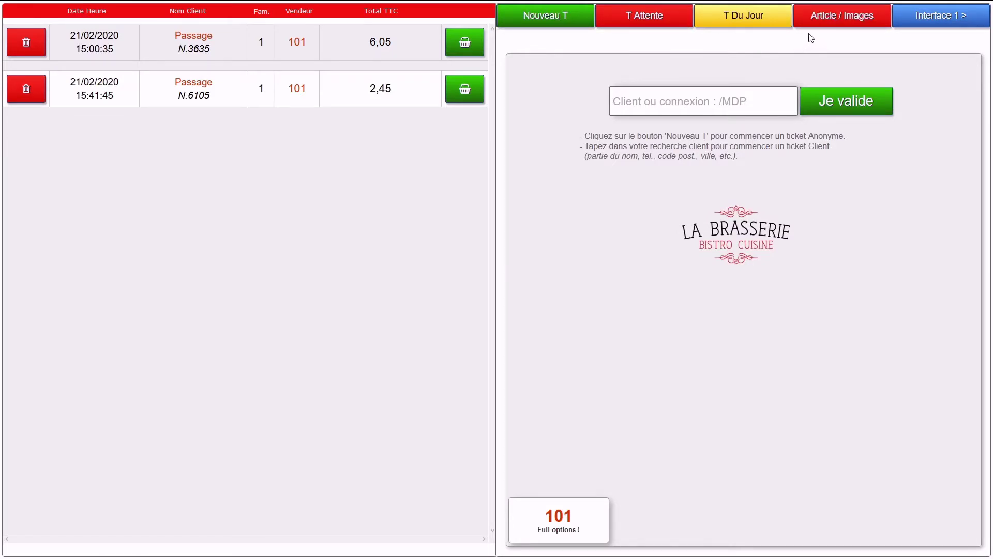
# Step: Remove the CAFE ALLONGE and EXPRESSO lines from the 15:00 ticket and add an EVIAN, totalling 3,95 €
pyautogui.click(467, 41)
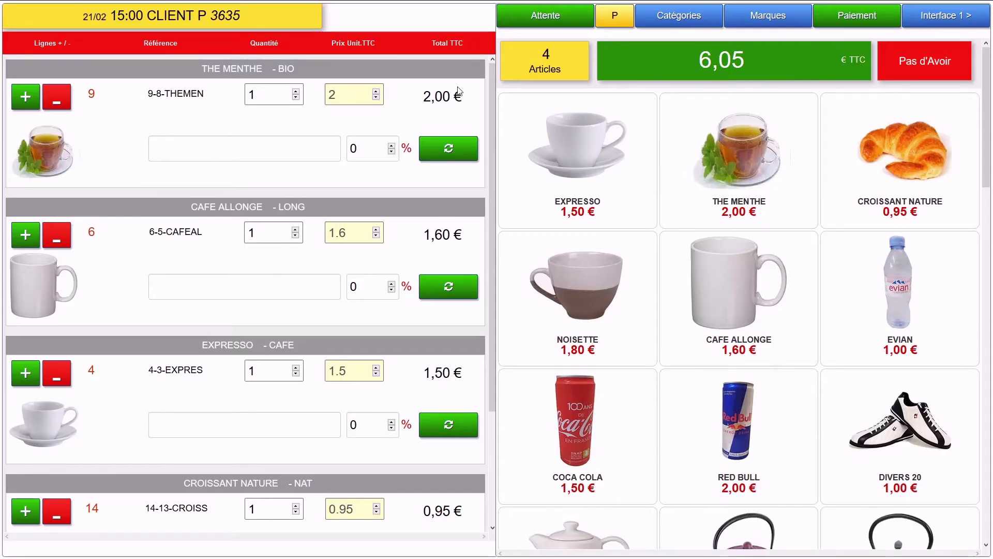
pyautogui.click(56, 243)
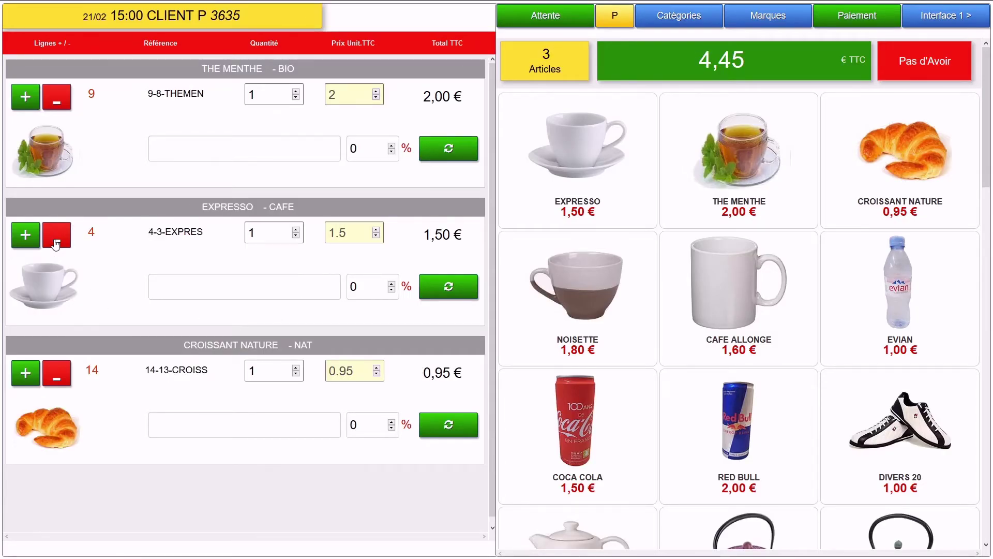
pyautogui.click(56, 243)
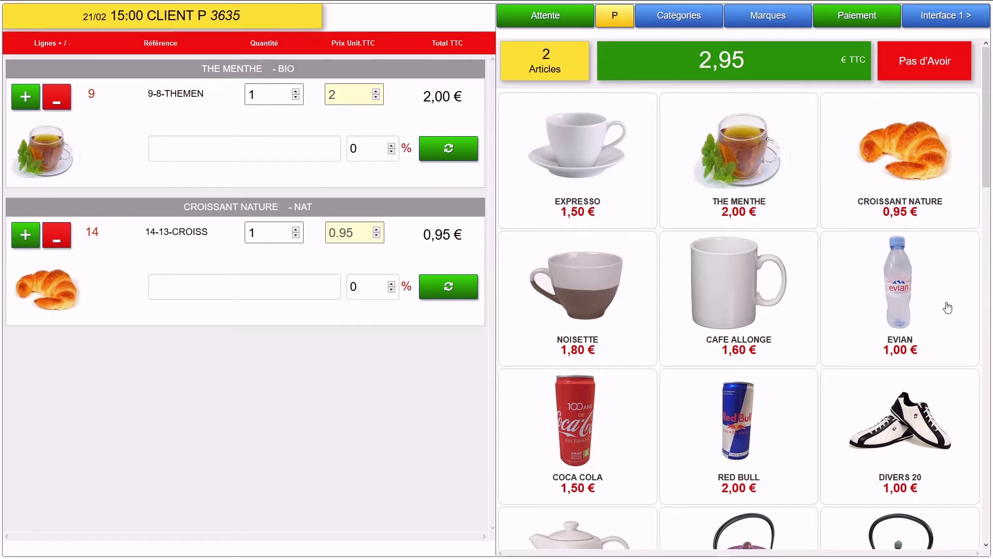
pyautogui.click(919, 282)
pyautogui.scroll(-5, 919, 282)
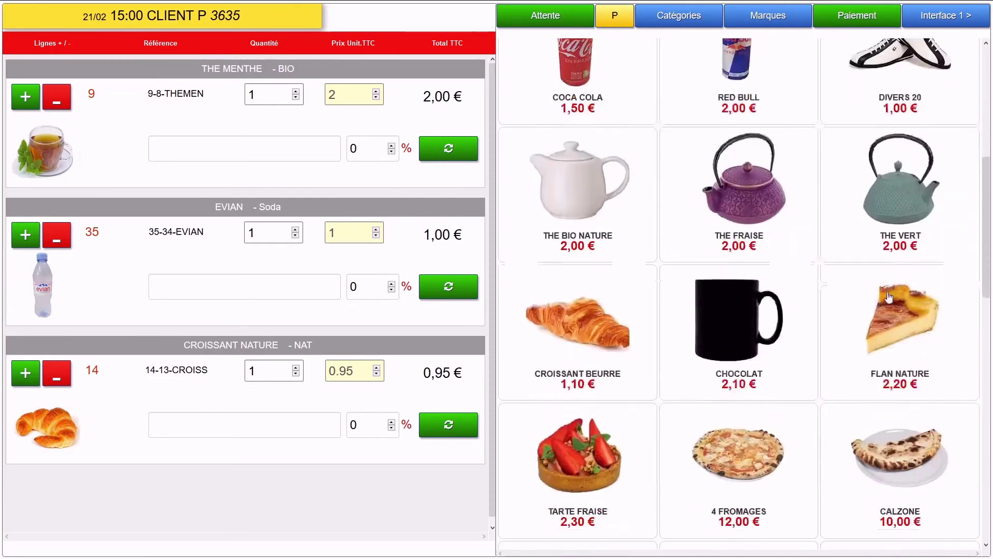
pyautogui.scroll(3, 880, 300)
pyautogui.scroll(2, 865, 311)
pyautogui.scroll(-5, 861, 311)
pyautogui.scroll(5, 860, 311)
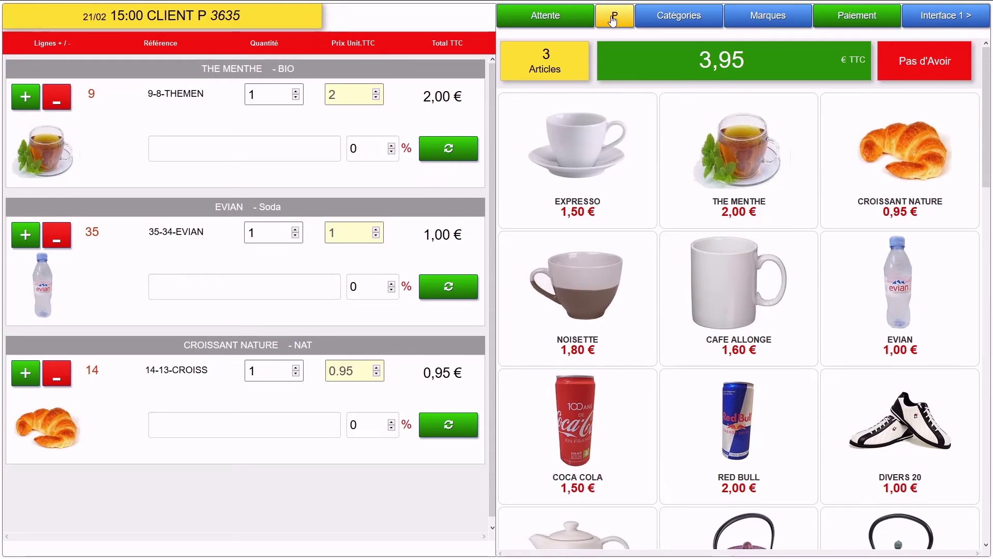
pyautogui.scroll(-10, 704, 204)
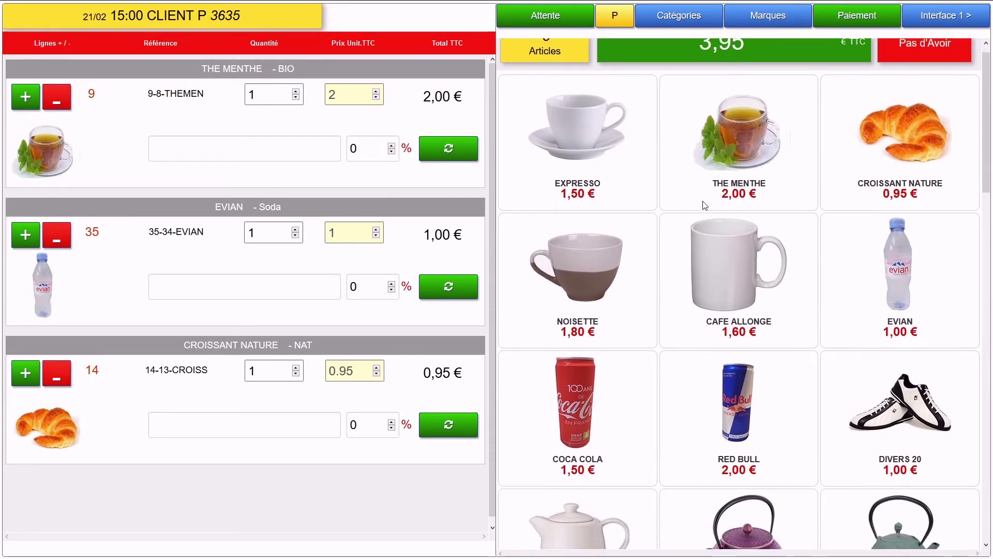
pyautogui.scroll(5, 702, 209)
pyautogui.scroll(5, 702, 209)
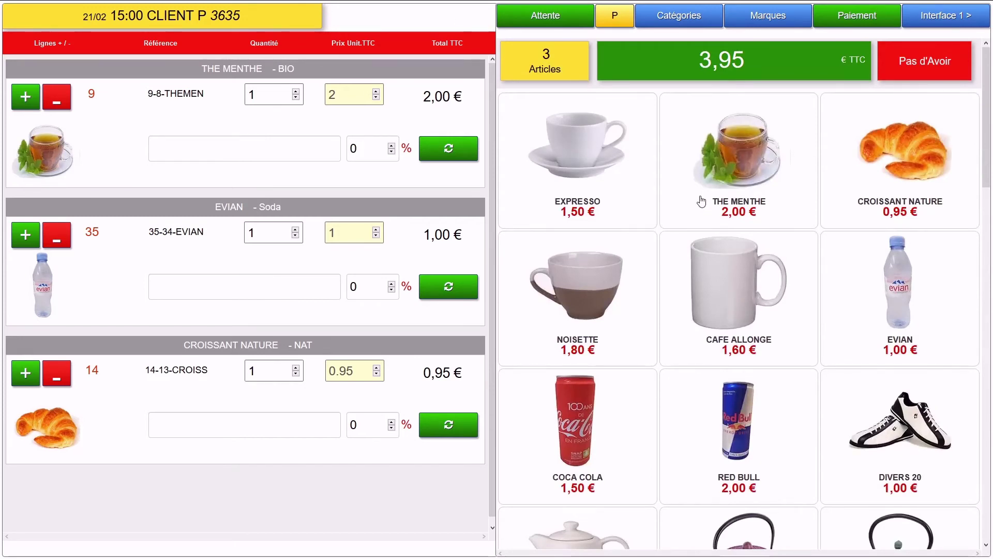
# Step: Browse Boissons Chaudes, Favoris and the alphabetical P→A product list, then bring up the 3,95 € payment
pyautogui.click(670, 14)
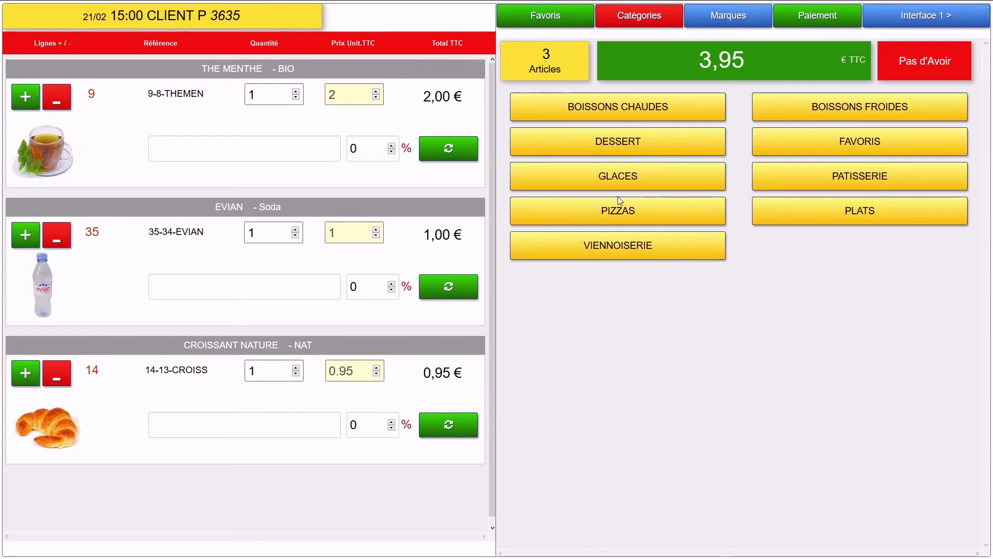
pyautogui.click(618, 111)
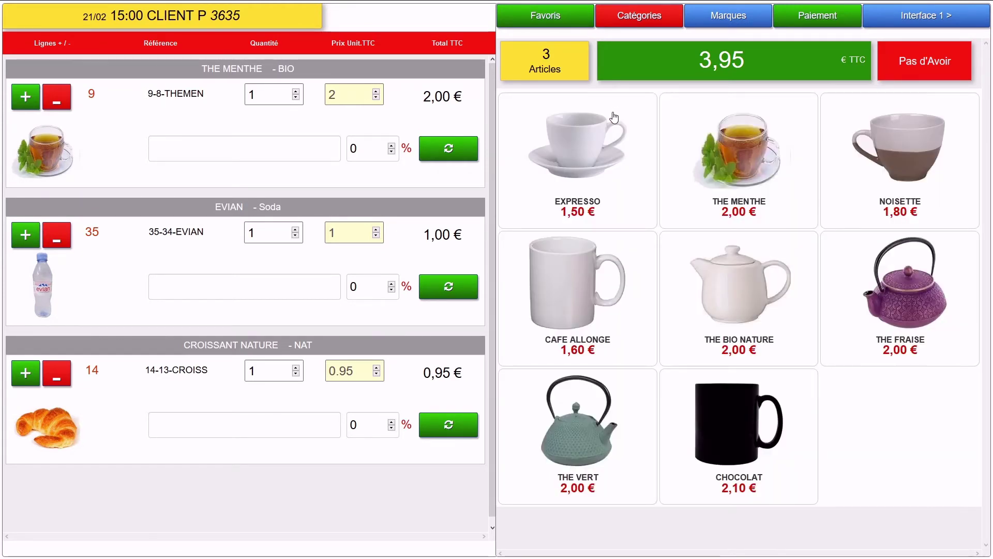
pyautogui.click(557, 15)
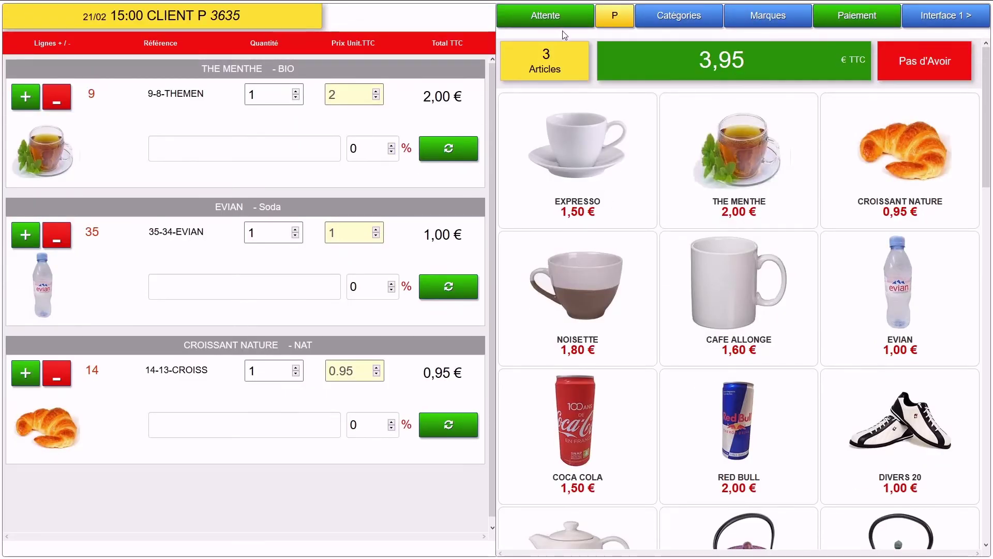
pyautogui.click(611, 25)
pyautogui.scroll(-14, 709, 189)
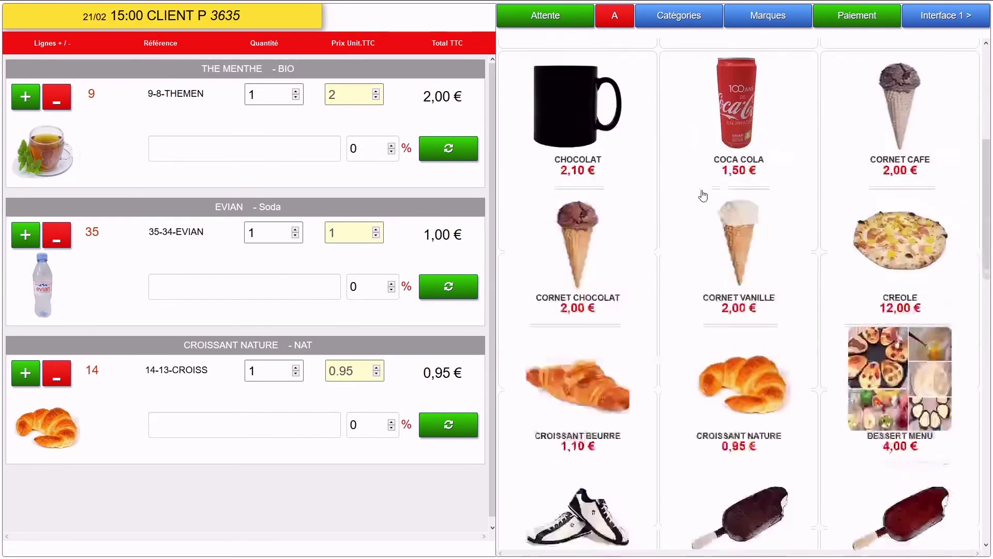
pyautogui.scroll(14, 694, 181)
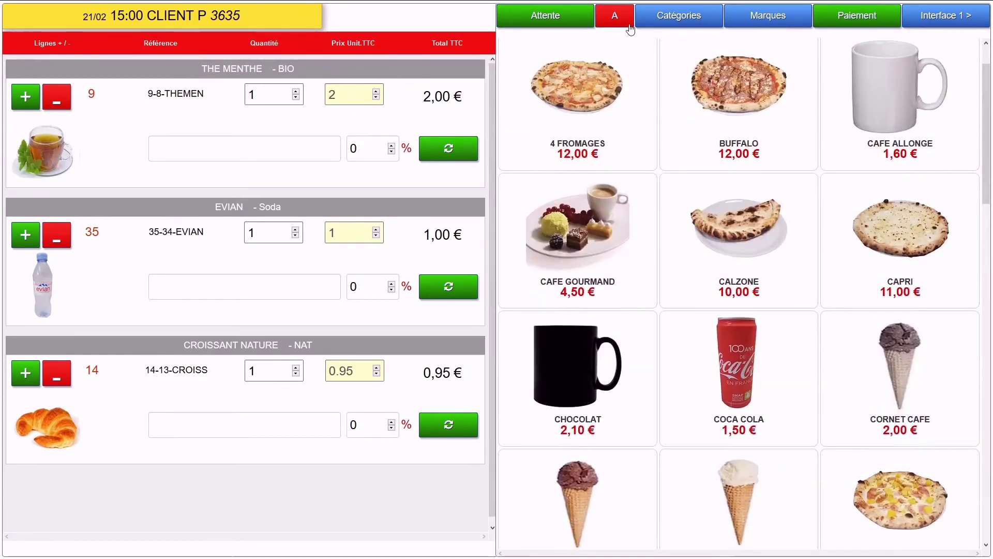
pyautogui.click(668, 29)
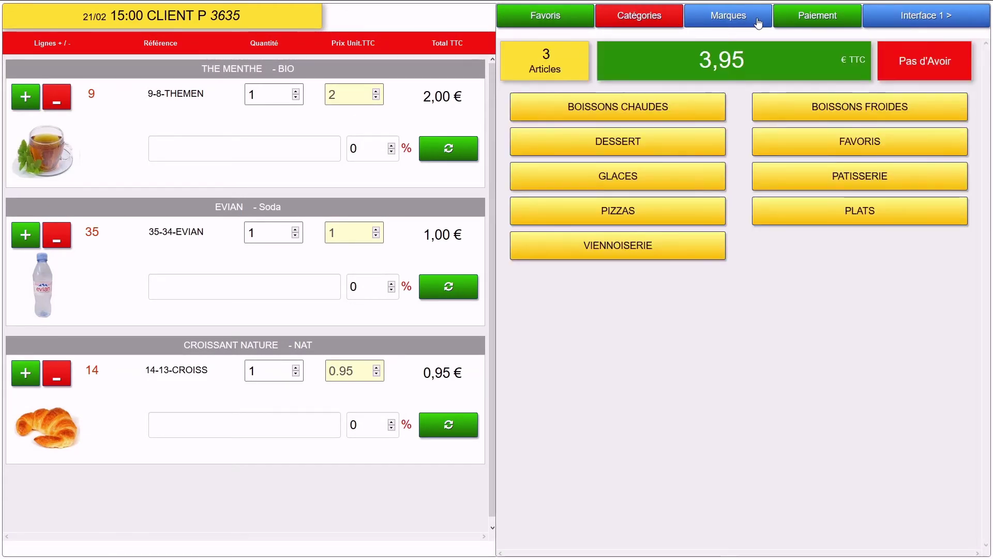
pyautogui.click(806, 22)
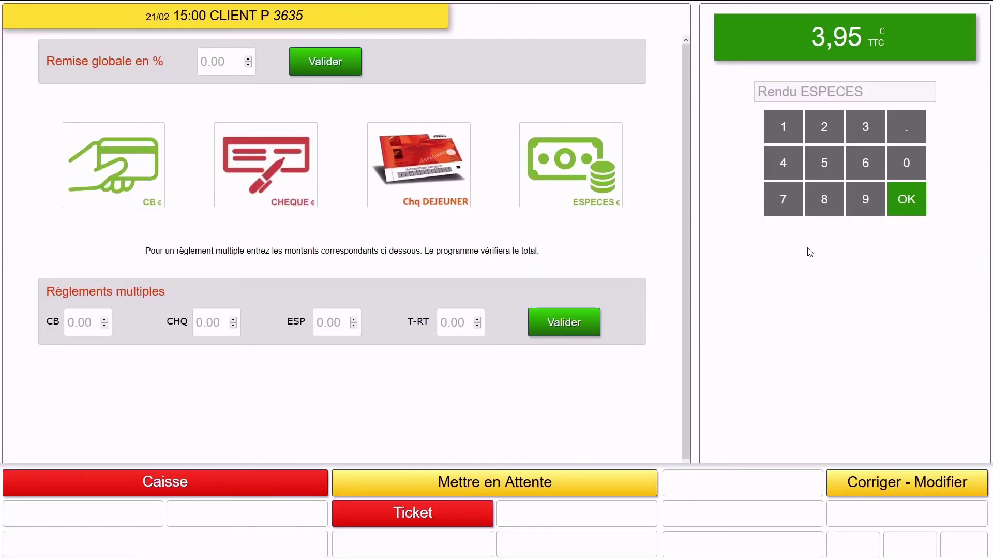
# Step: Enter 10 € cash received to show 6,05 € change due
pyautogui.click(784, 124)
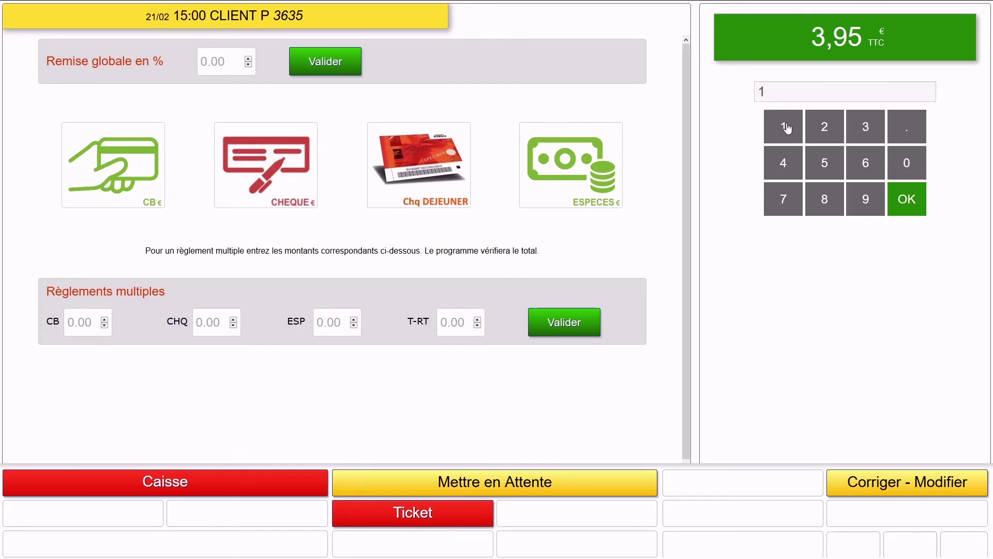
pyautogui.click(908, 163)
pyautogui.click(907, 204)
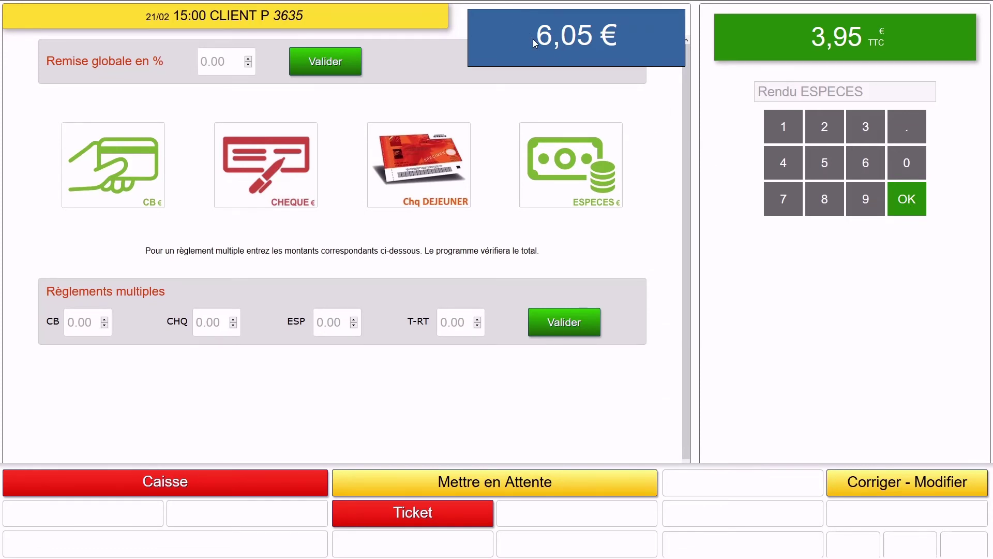
pyautogui.moveTo(533, 39); pyautogui.dragTo(618, 43)
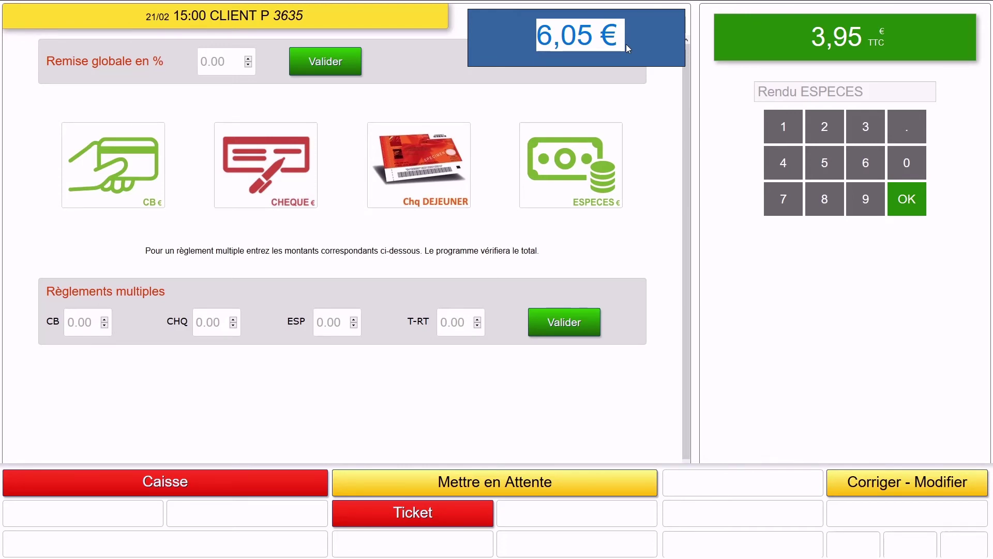
pyautogui.click(626, 45)
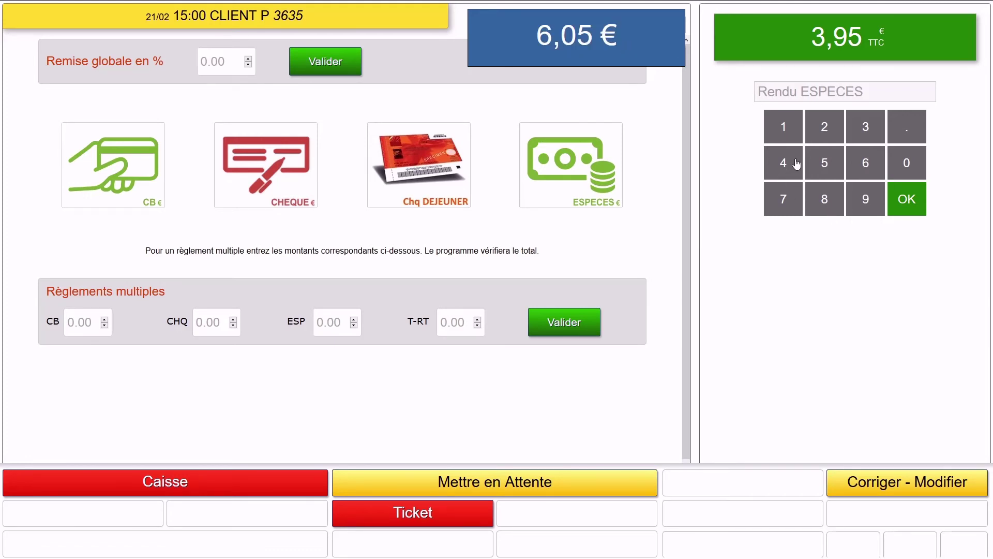
# Step: Enter 2 € cash received (showing -1,95 €), then settle the sale with ESPECES
pyautogui.click(822, 131)
pyautogui.click(909, 207)
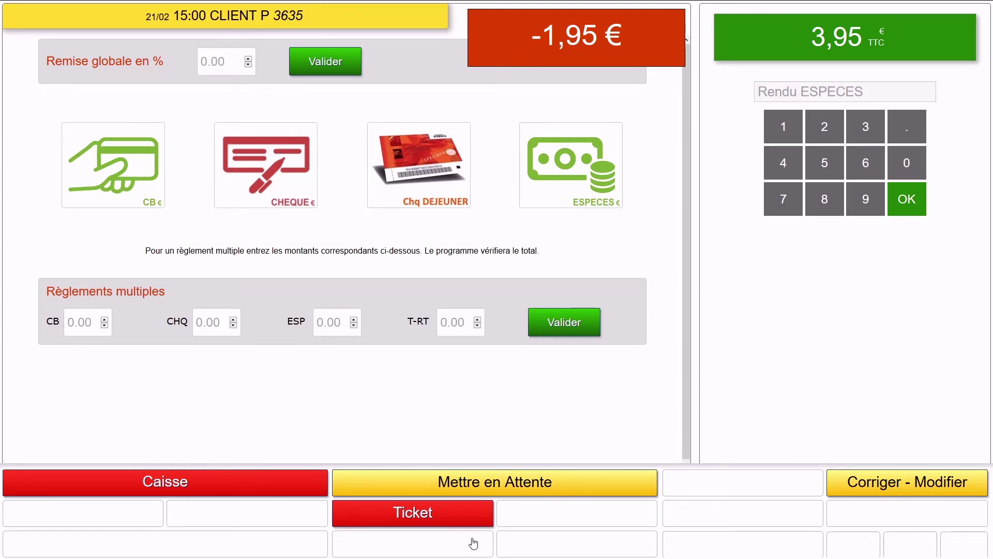
pyautogui.click(552, 194)
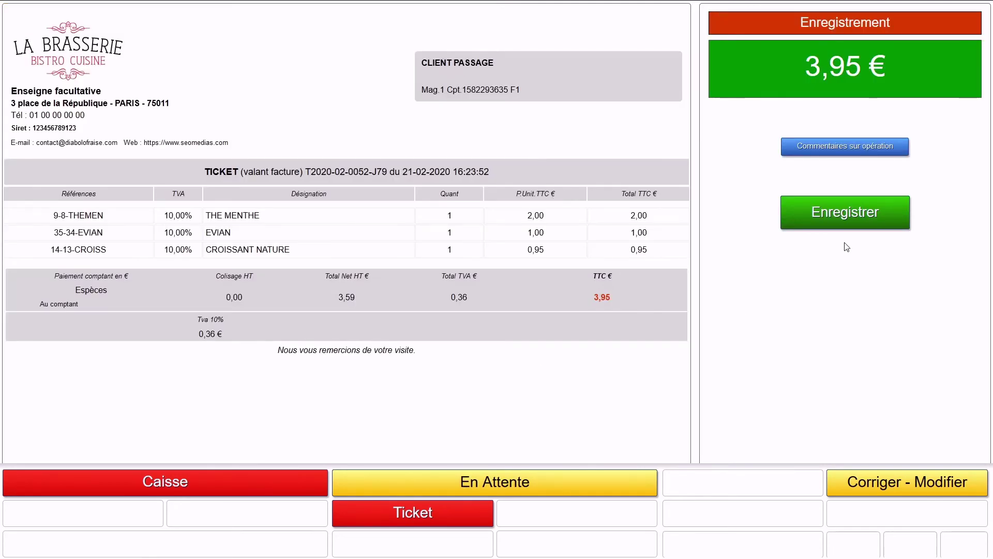
# Step: Register the 3,95 € ticket, return to the till, and reopen the held 2,45 € ticket
pyautogui.click(845, 213)
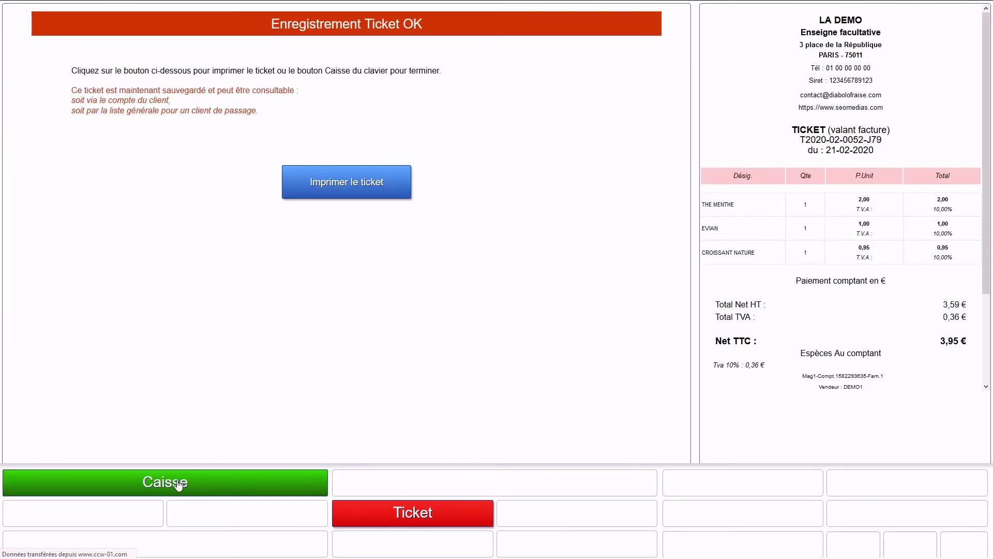
pyautogui.click(178, 483)
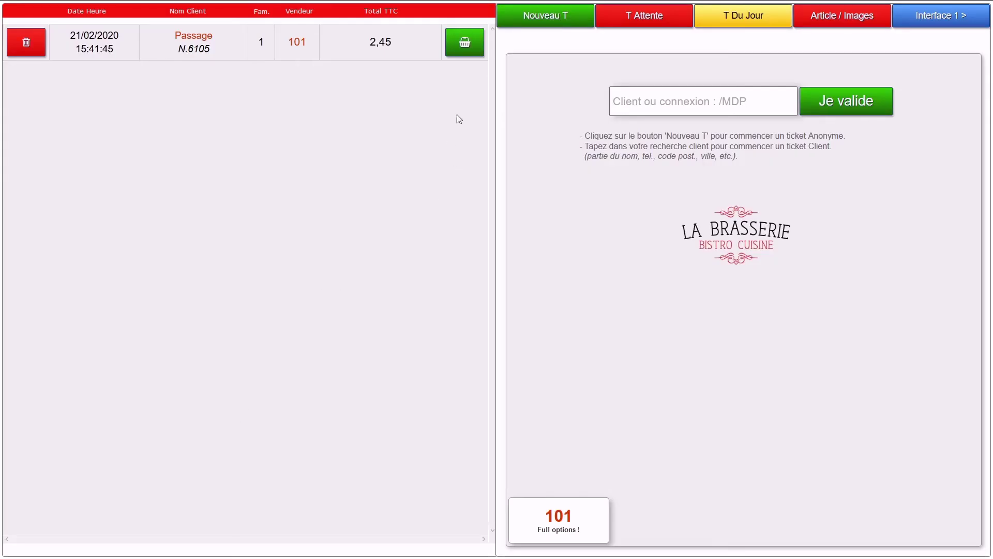
pyautogui.click(465, 43)
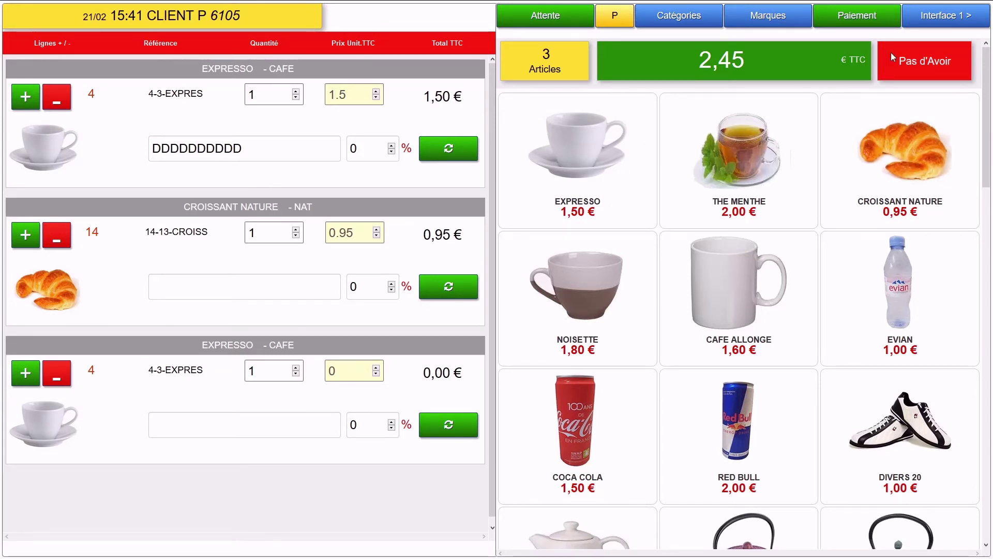
pyautogui.click(949, 20)
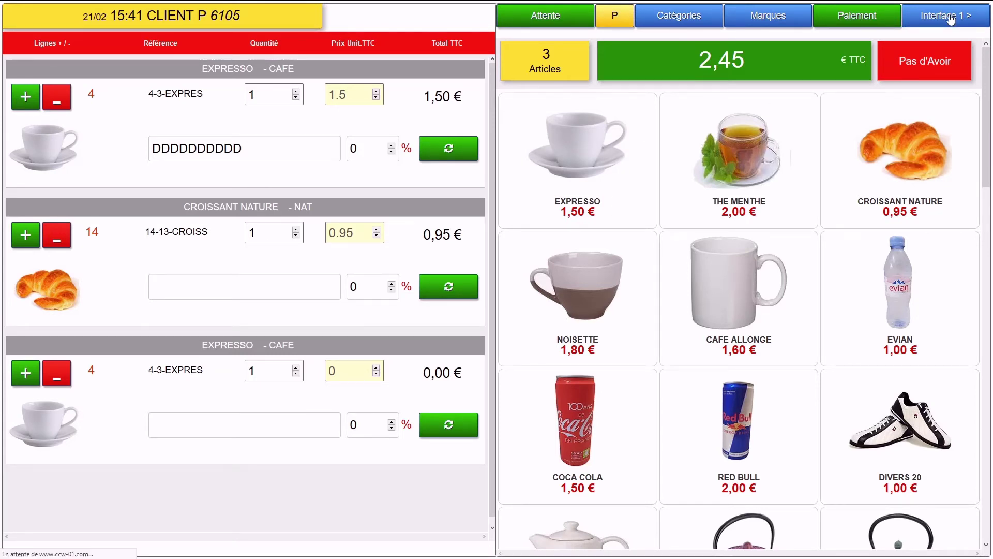
# Step: In Interface 1, review the pending 2,45 € passage ticket in Opérations en Cours, then open the Nouveau Client form
pyautogui.click(478, 145)
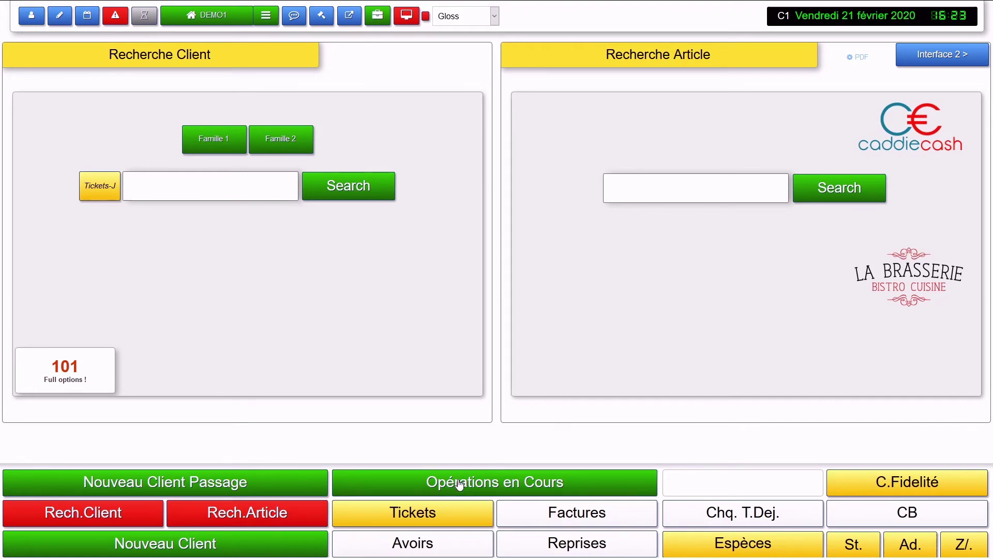
pyautogui.click(571, 493)
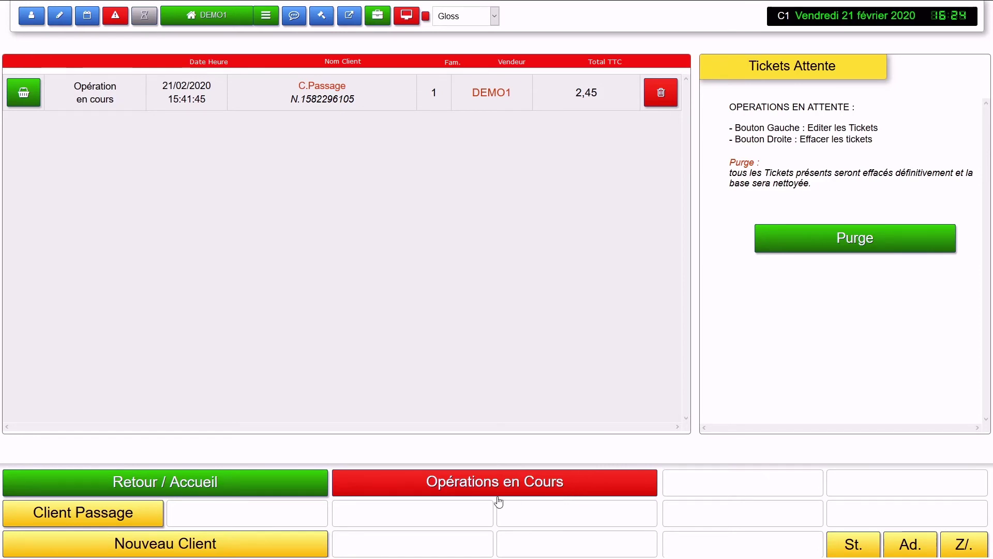
pyautogui.click(242, 548)
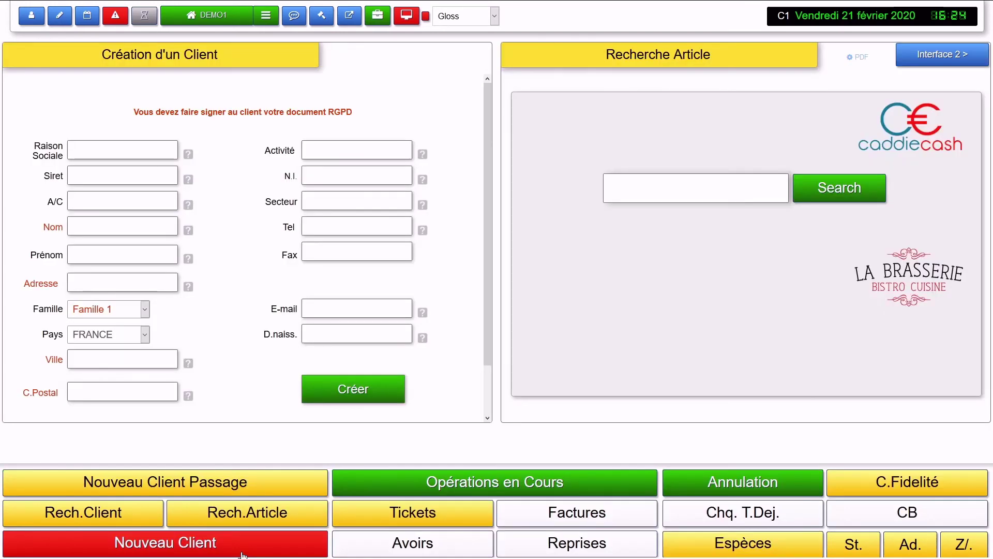
pyautogui.moveTo(189, 289)
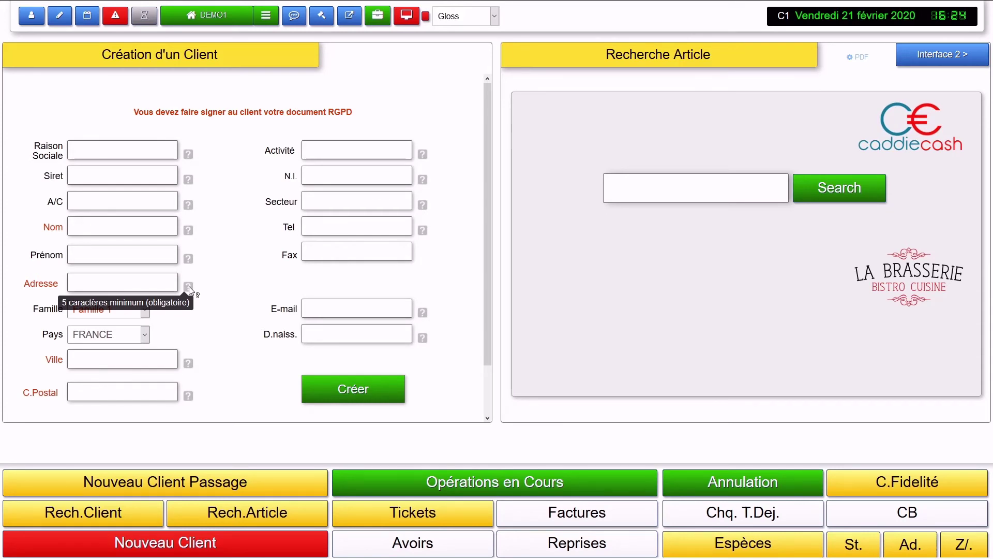
pyautogui.moveTo(190, 238)
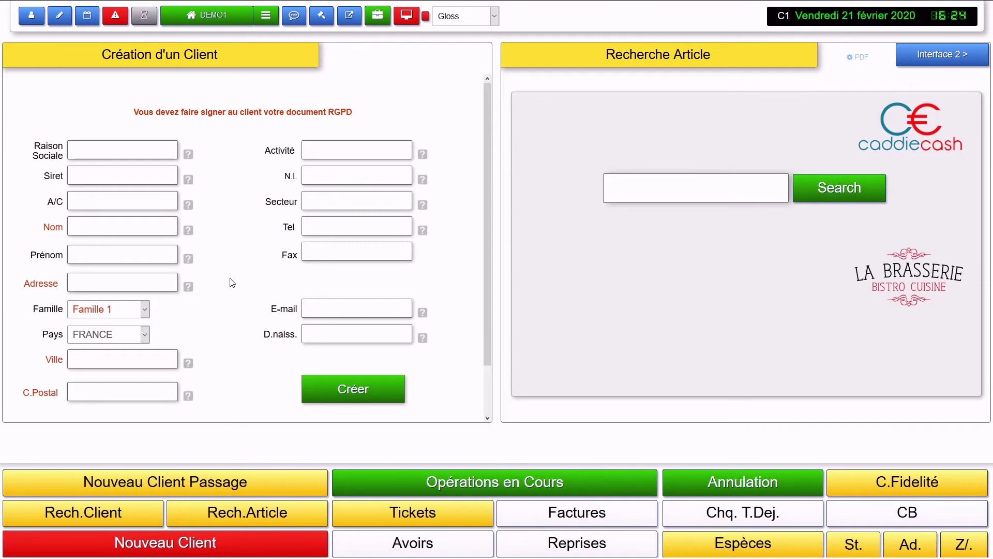
# Step: From the DEMO1 home screen, search articles for 'CAF'
pyautogui.click(226, 24)
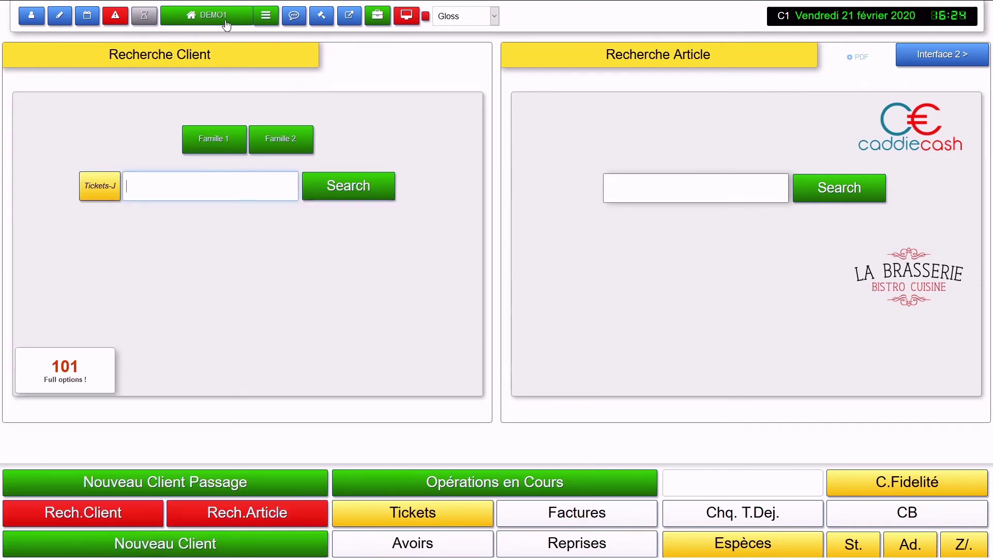
pyautogui.click(710, 193)
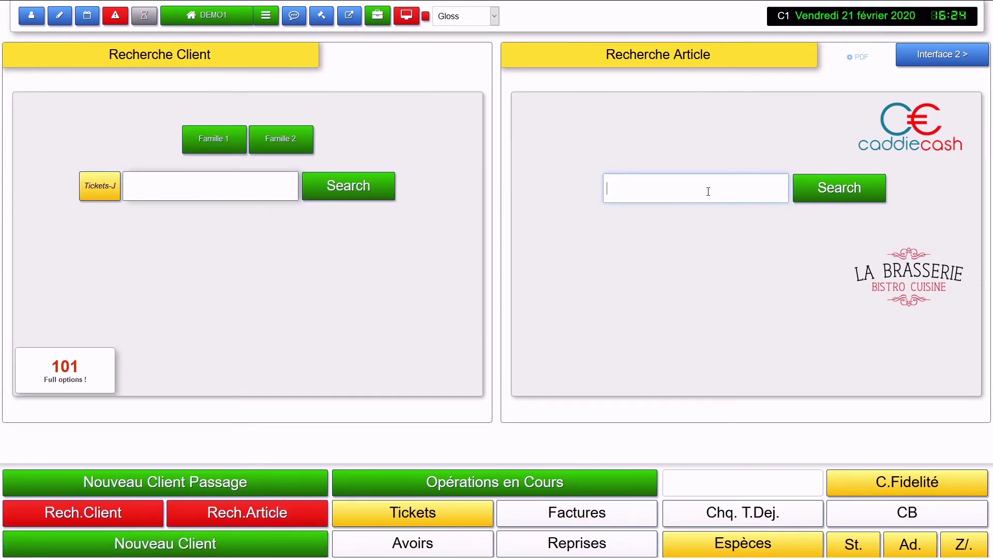
pyautogui.write('CAF')
pyautogui.click(828, 189)
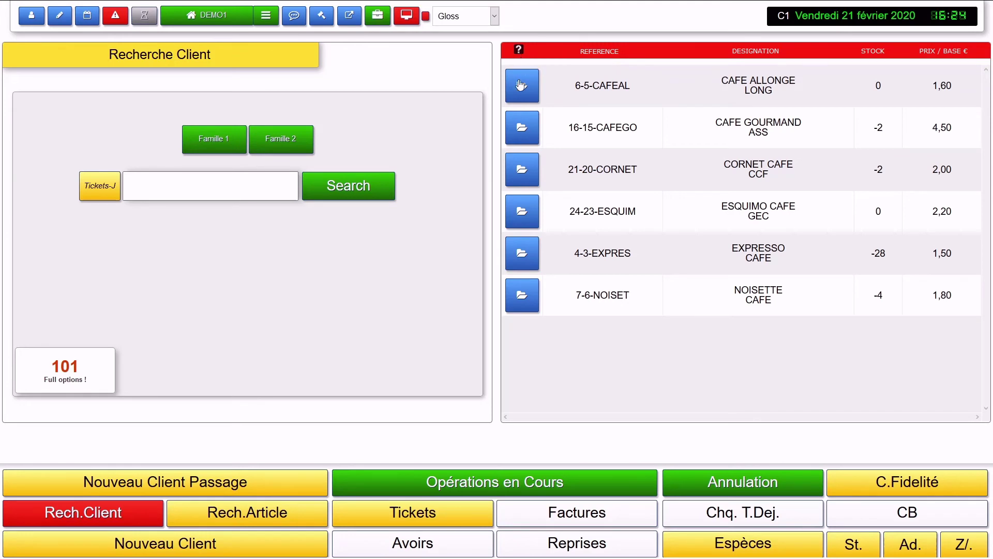
# Step: Inspect the CAFE GOURMAND article sheet and its main image, then return home via DEMO1
pyautogui.click(520, 124)
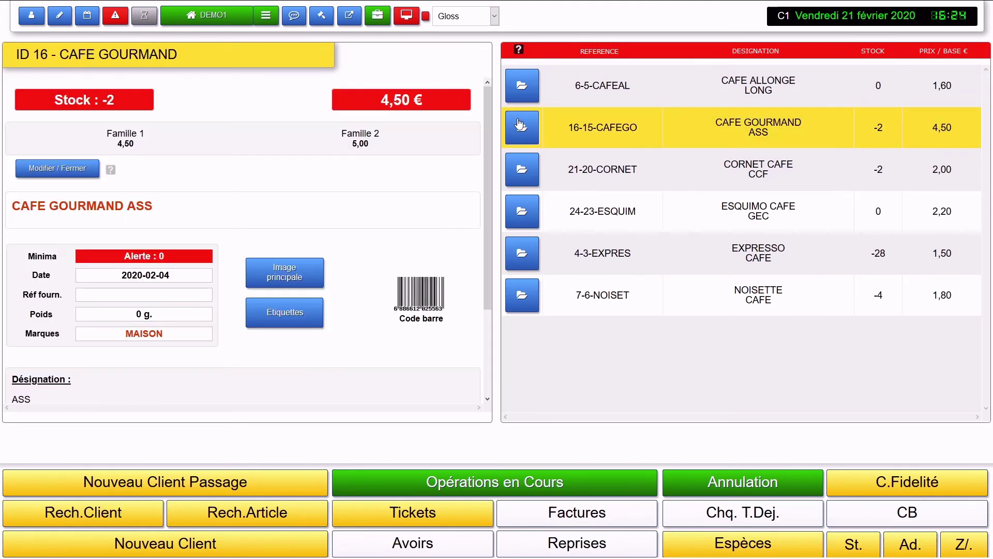
pyautogui.scroll(-1, 329, 160)
pyautogui.scroll(1, 327, 177)
pyautogui.click(305, 270)
pyautogui.click(304, 271)
pyautogui.click(220, 17)
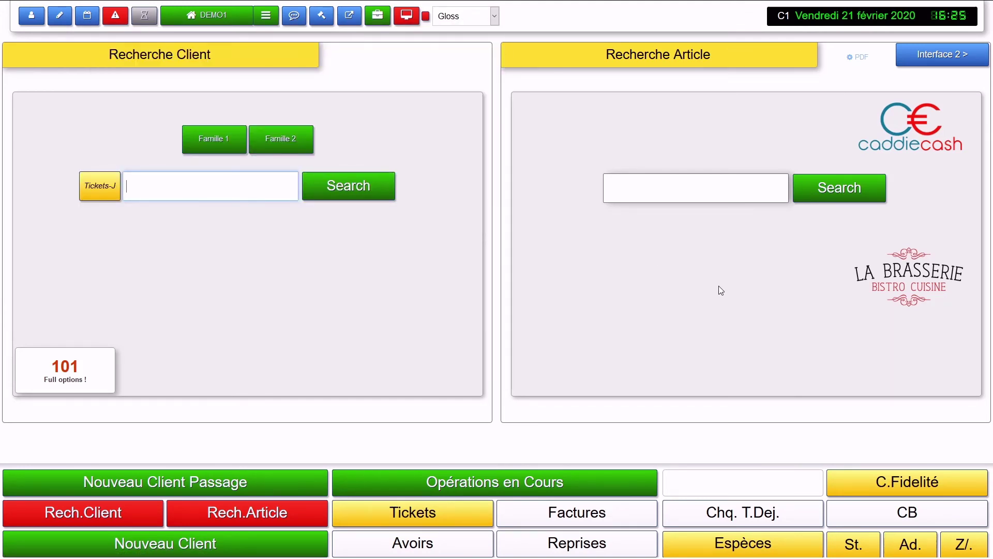
# Step: Reopen the pending CALZONE ticket and add the comment 'EREERE' to its CALZONE line
pyautogui.click(339, 265)
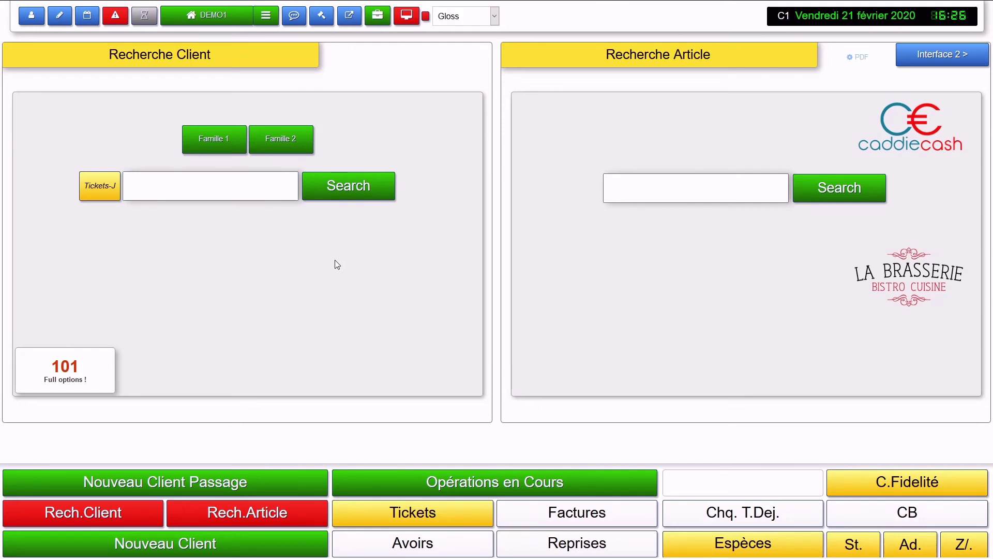
pyautogui.click(513, 482)
pyautogui.click(27, 97)
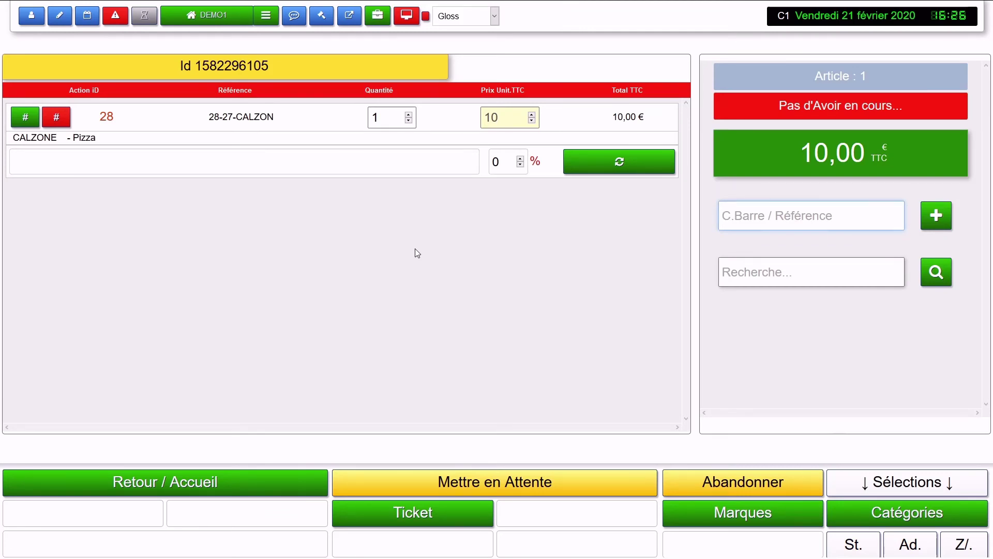
pyautogui.click(268, 160)
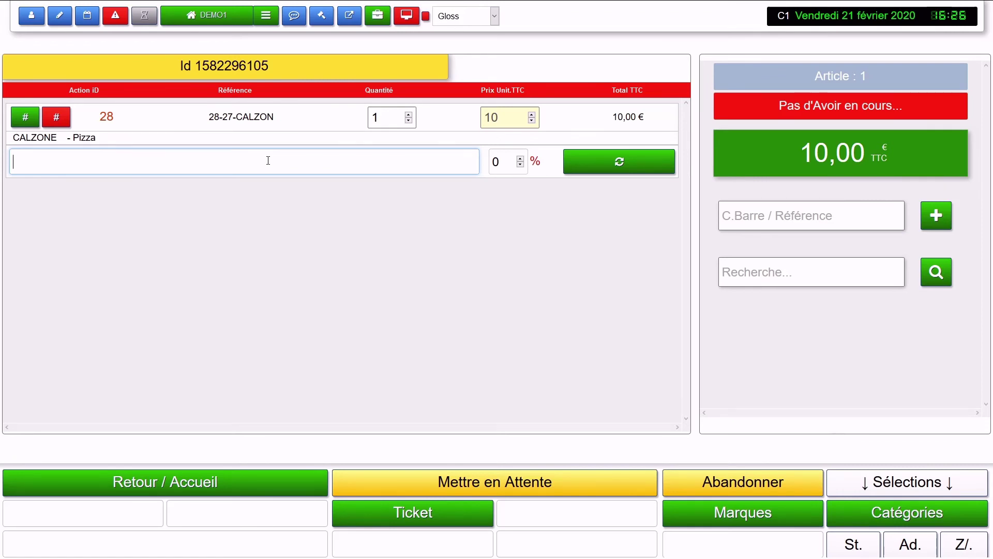
pyautogui.write('EREERER')
pyautogui.click(622, 162)
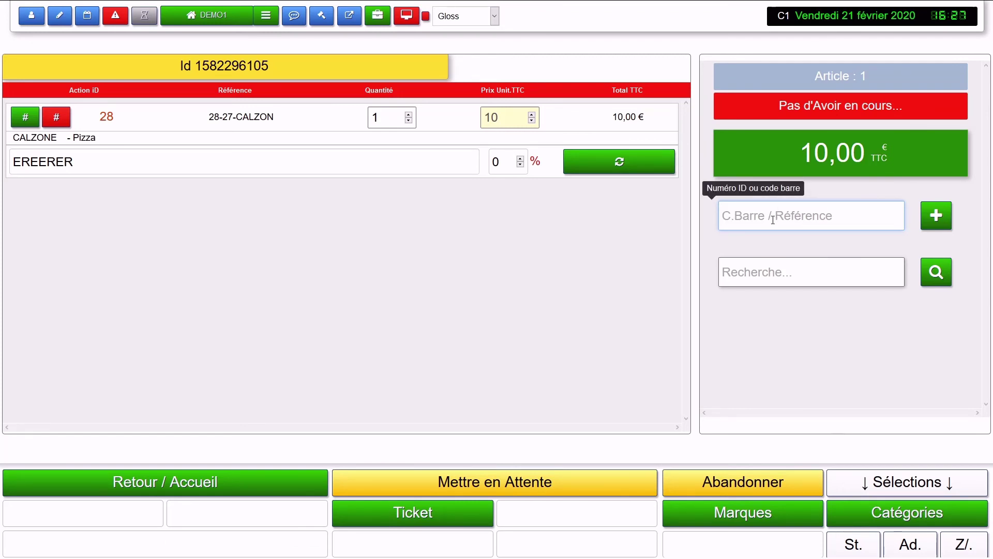
pyautogui.write('7798220884247')
pyautogui.press('Return')
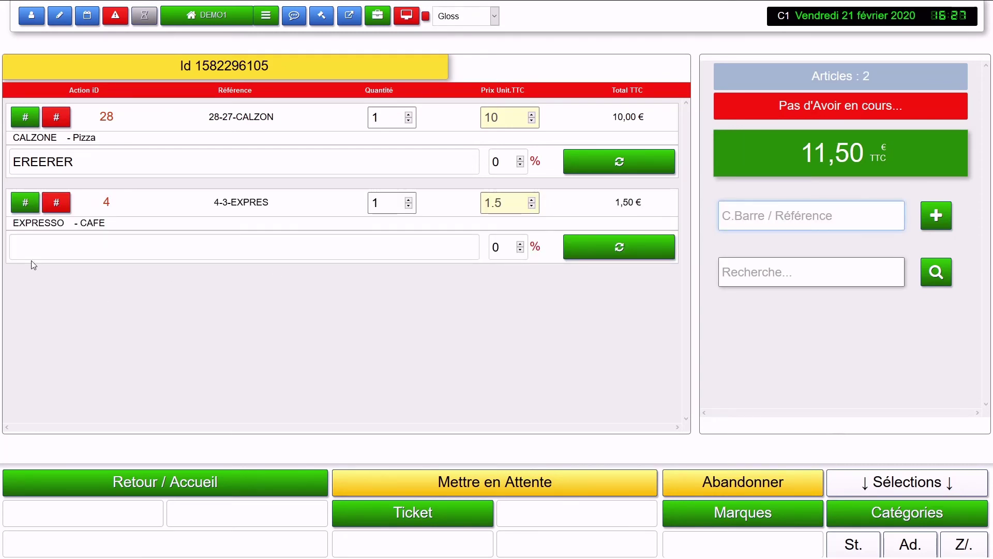
pyautogui.click(25, 202)
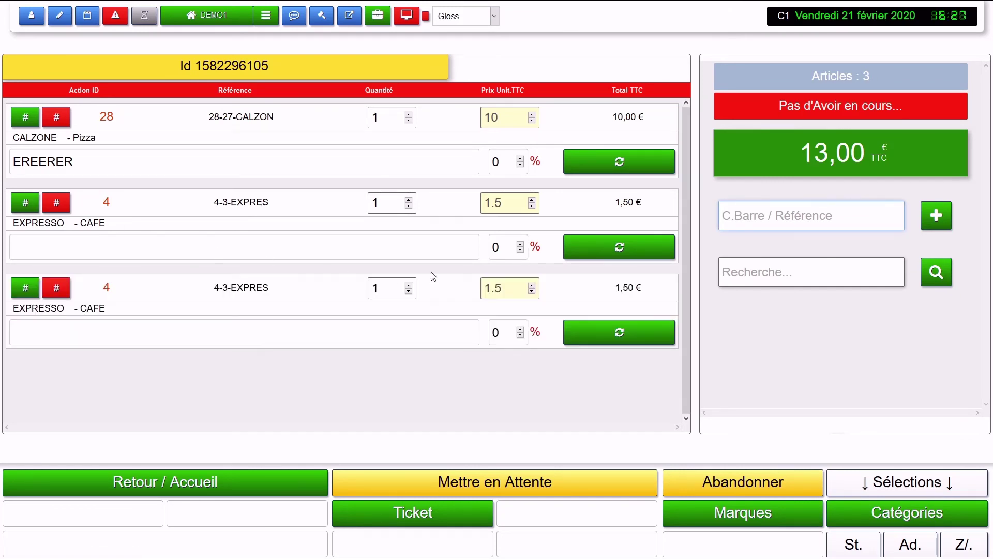
pyautogui.moveTo(505, 288); pyautogui.dragTo(483, 287)
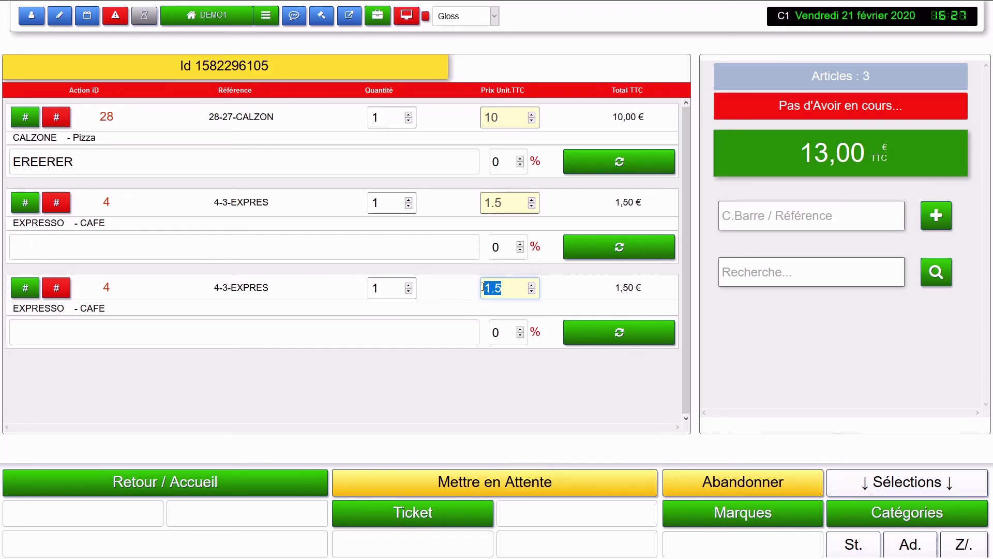
pyautogui.write('0')
pyautogui.click(589, 332)
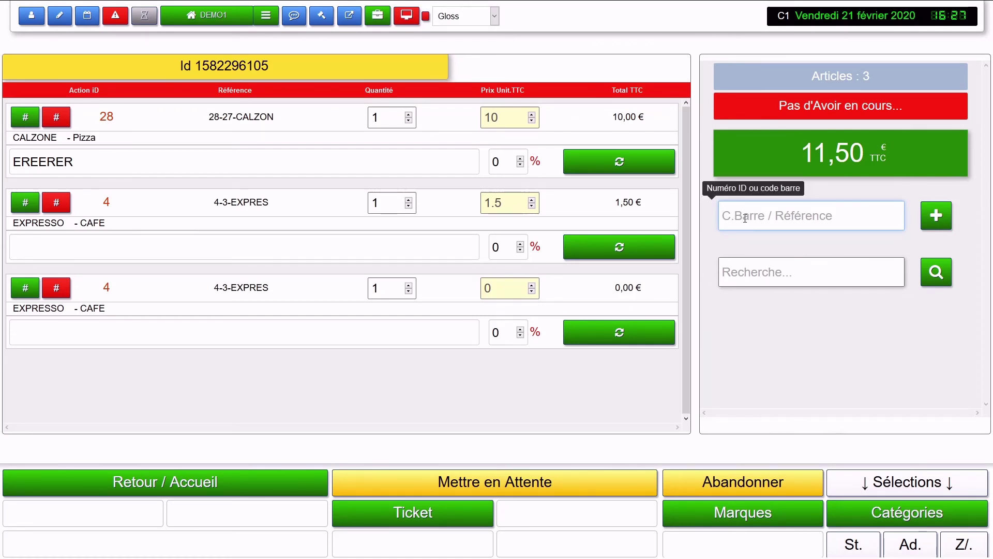
pyautogui.write('7706226584247')
pyautogui.press('Return')
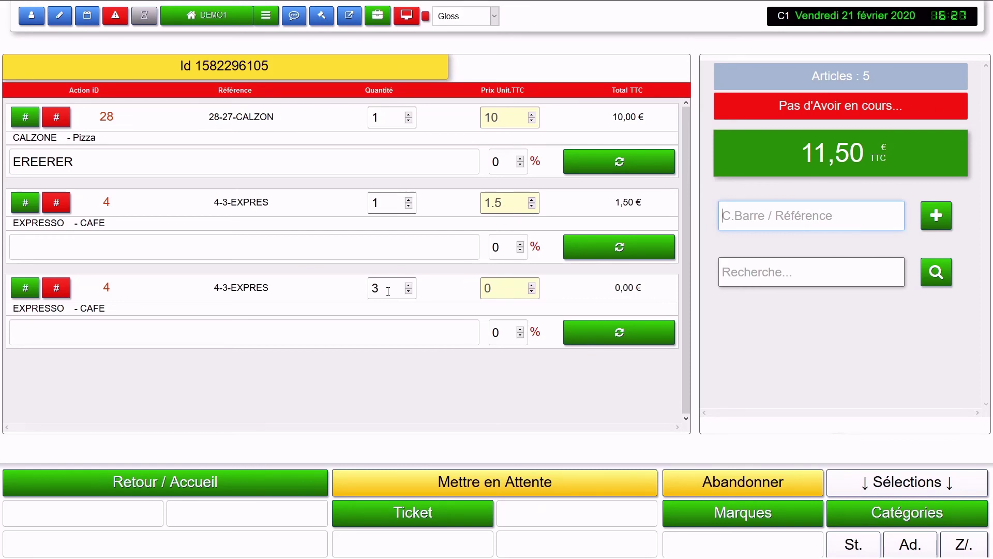
pyautogui.click(388, 291)
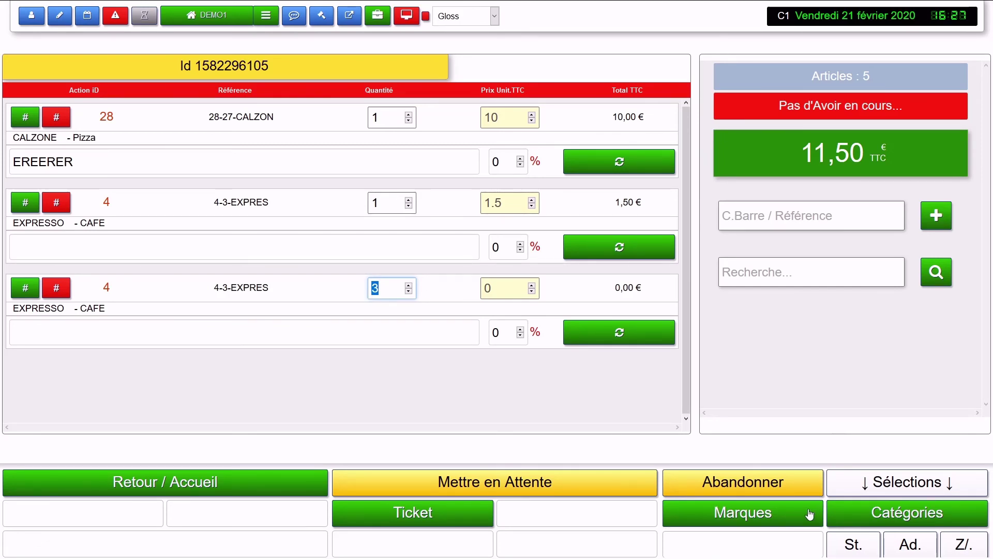
pyautogui.click(875, 517)
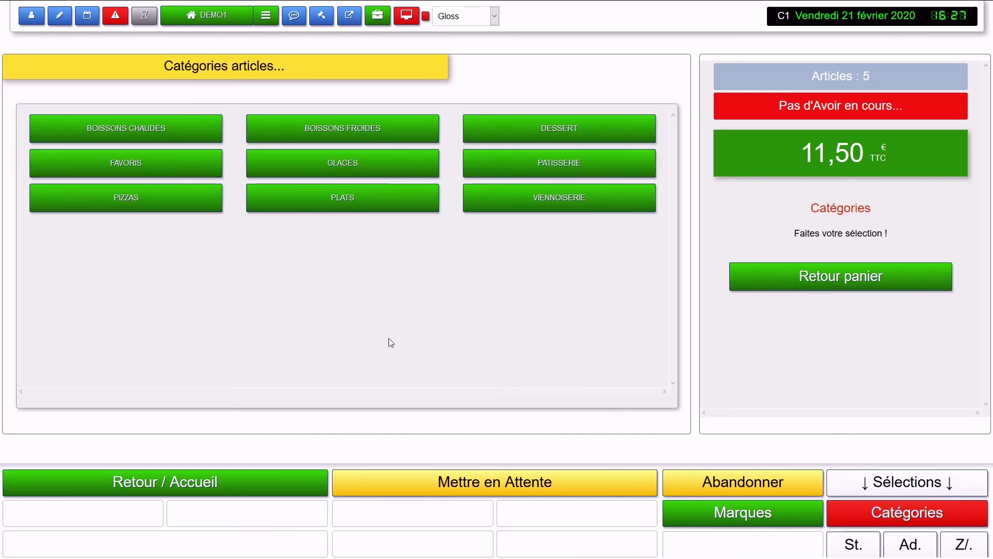
# Step: Add a COCA COLA from BOISSONS FROIDES, bringing the sale to 6 articles and 13,00 €
pyautogui.click(341, 127)
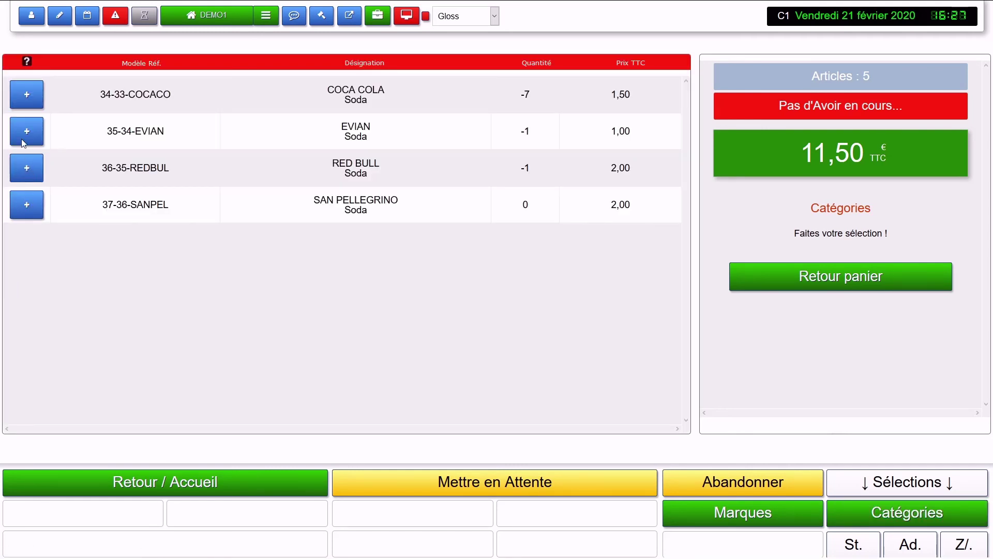
pyautogui.click(26, 95)
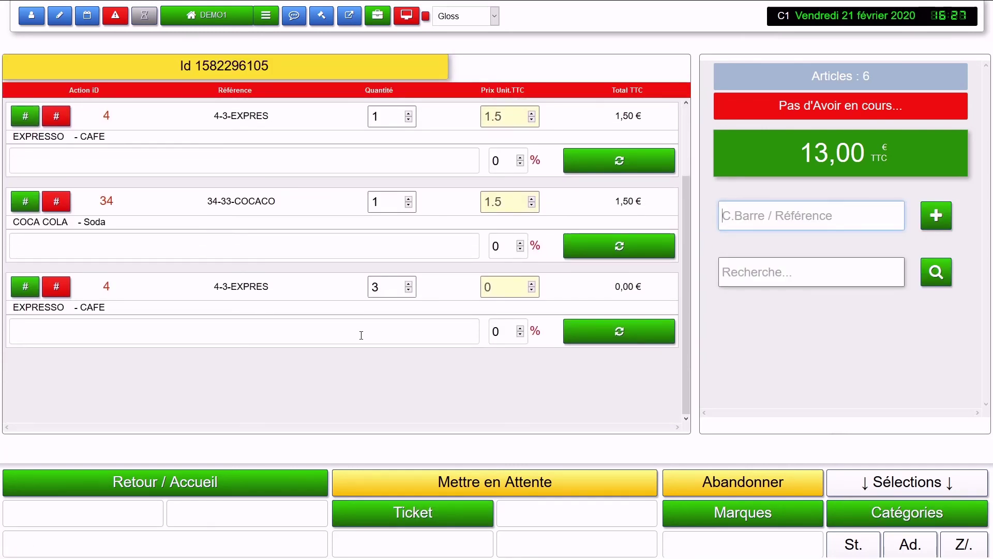
pyautogui.scroll(2, 361, 335)
pyautogui.moveTo(212, 288); pyautogui.dragTo(296, 295)
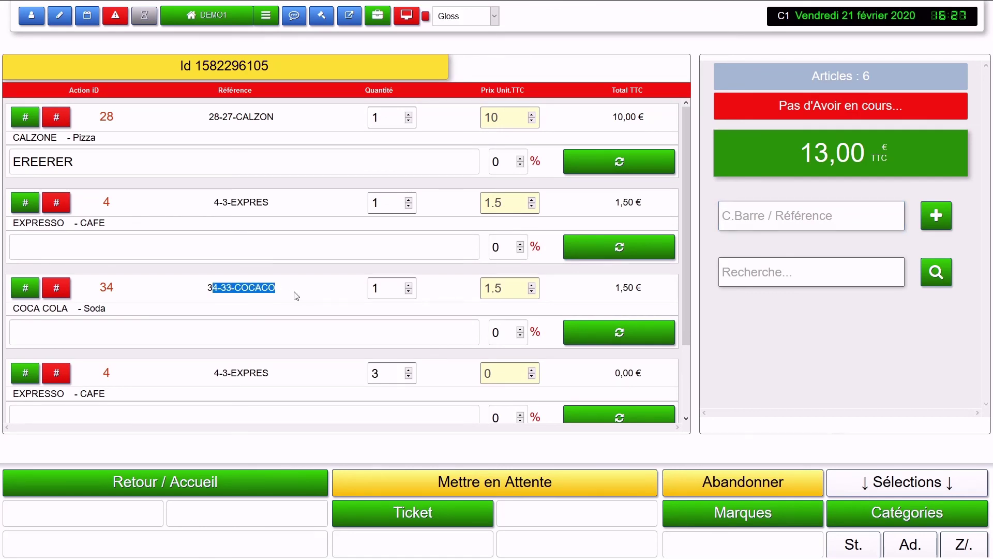
pyautogui.scroll(-2, 412, 328)
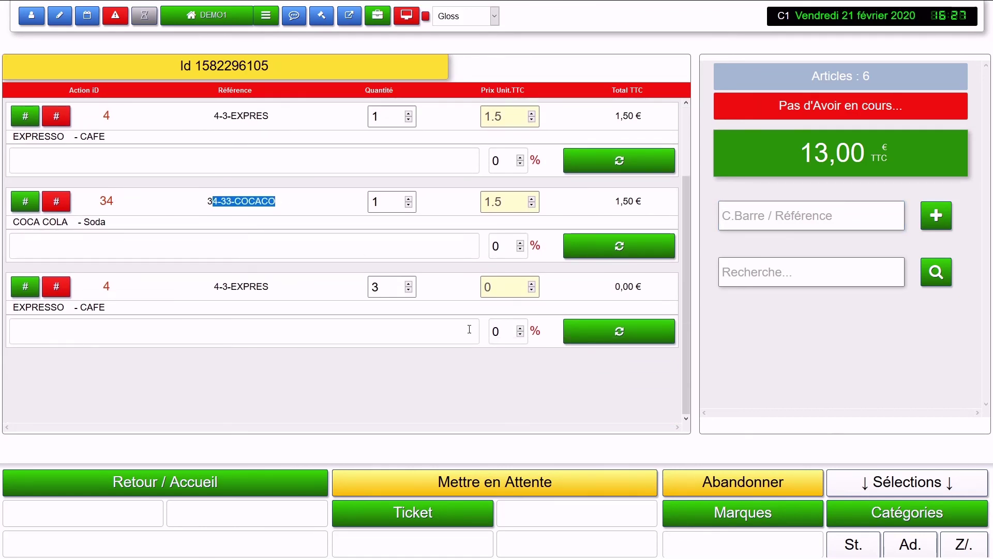
pyautogui.scroll(2, 467, 329)
pyautogui.scroll(-2, 436, 383)
# Step: Pay the 13,00 € sale in cash (ESPECES), noting the free EXPRESSO line's 0,00 price
pyautogui.click(433, 513)
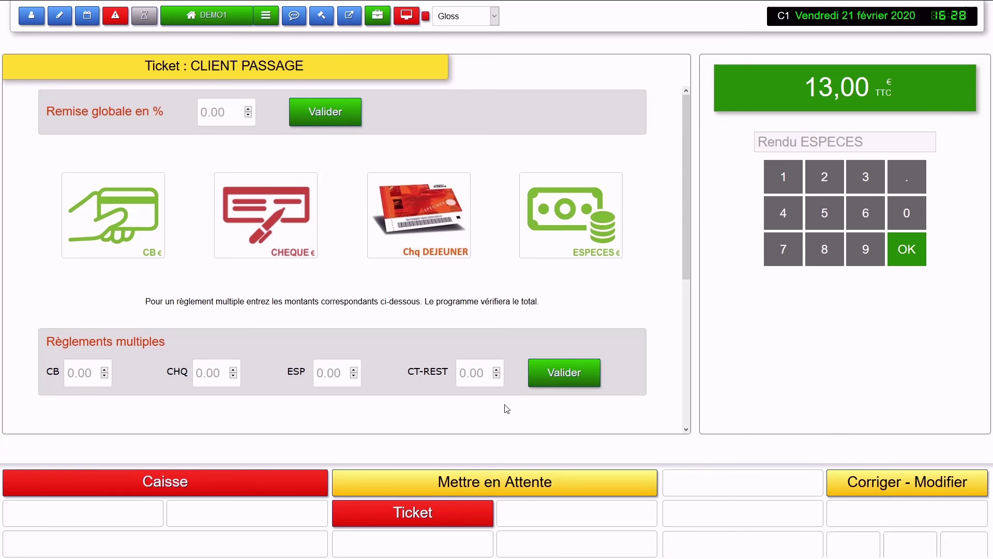
pyautogui.click(567, 220)
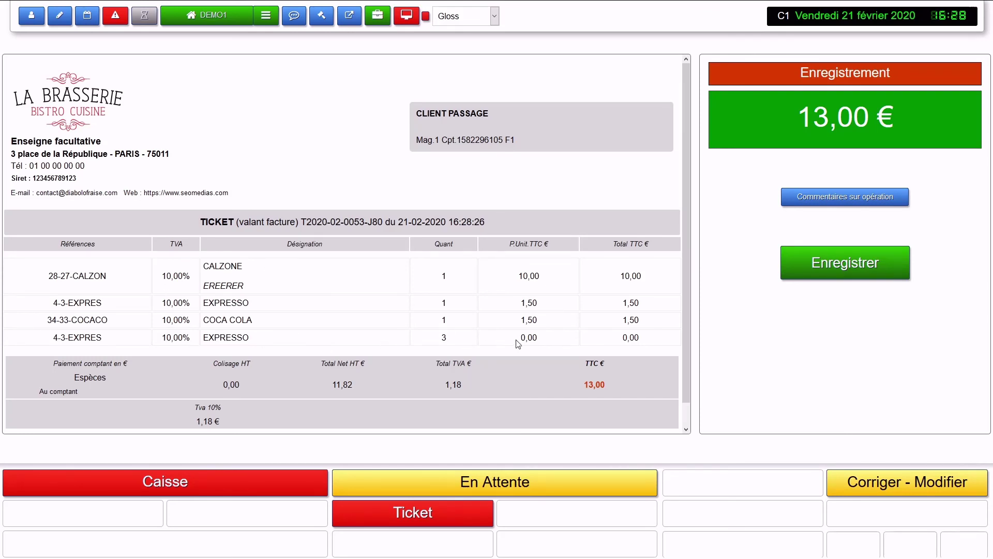
pyautogui.moveTo(517, 340); pyautogui.dragTo(544, 342)
pyautogui.click(545, 343)
# Step: Record the sale as a ticket with Enregistrer and return to the DEMO1 home screen
pyautogui.click(863, 261)
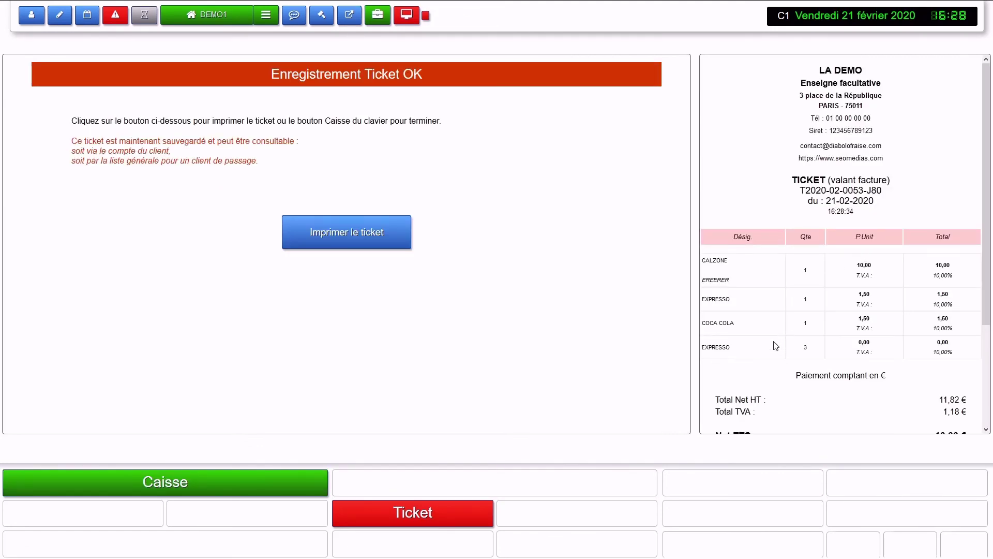
pyautogui.moveTo(859, 351); pyautogui.dragTo(960, 363)
pyautogui.click(863, 399)
pyautogui.click(224, 25)
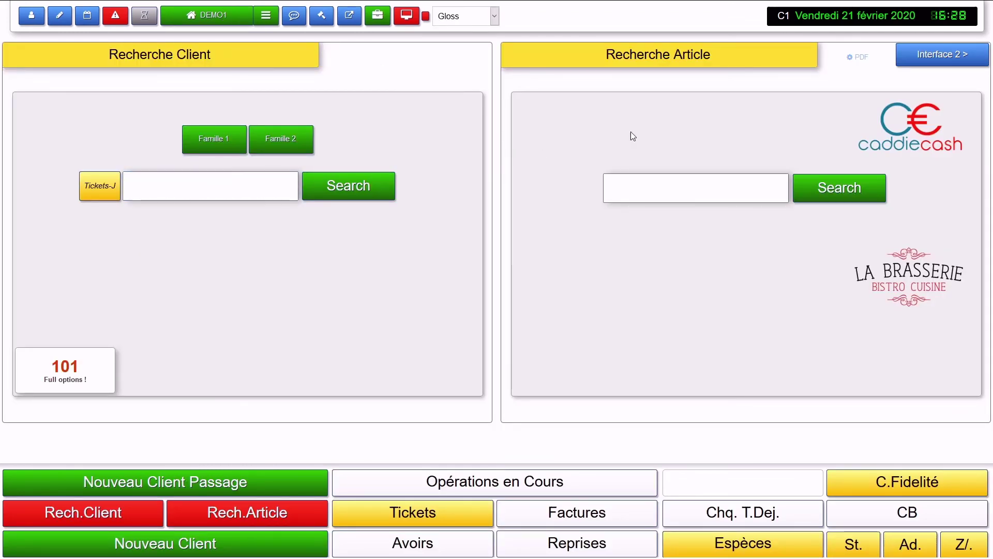
# Step: Open the Version 3.4+ PDF manual (DocV3.4.pdf) and browse its table of contents
pyautogui.click(858, 58)
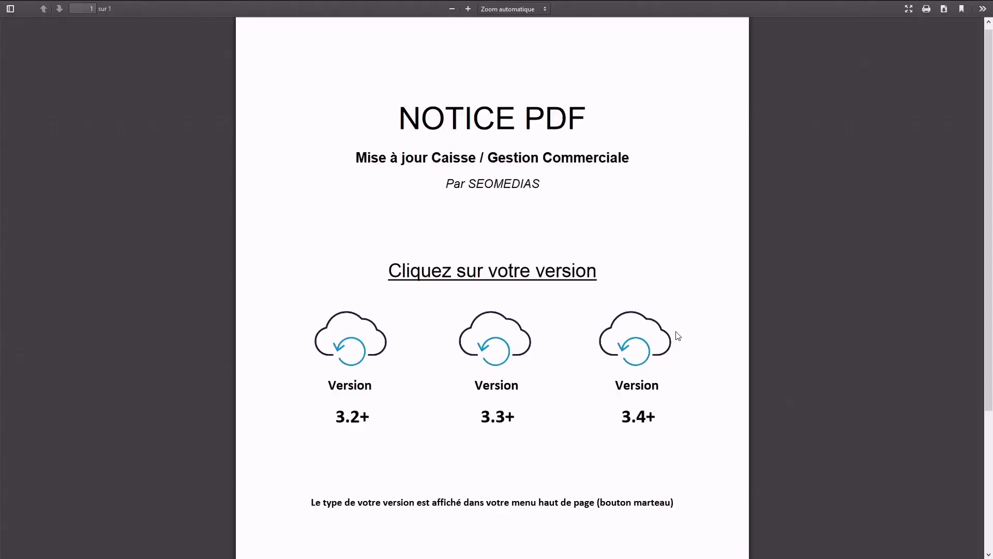
pyautogui.click(647, 337)
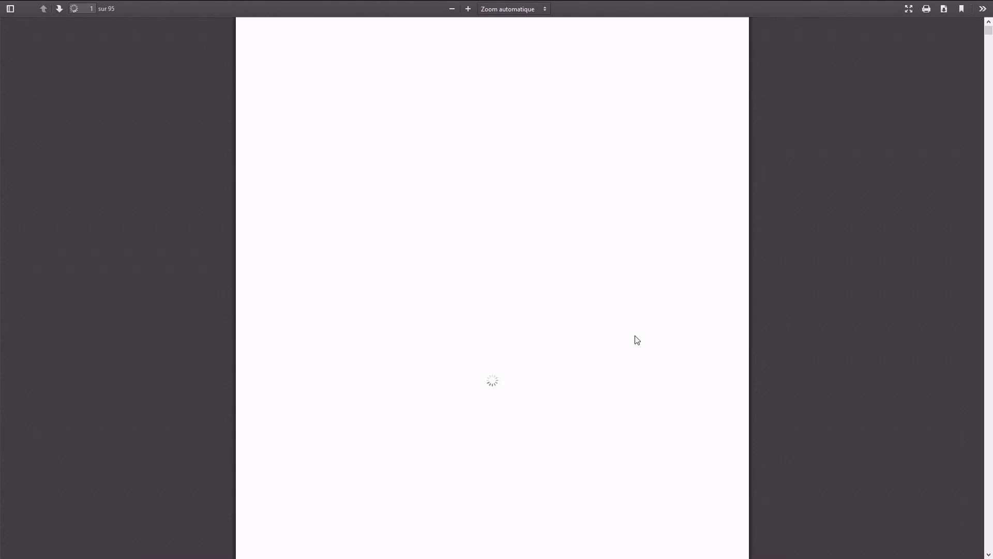
pyautogui.scroll(-10, 616, 339)
pyautogui.scroll(3, 614, 339)
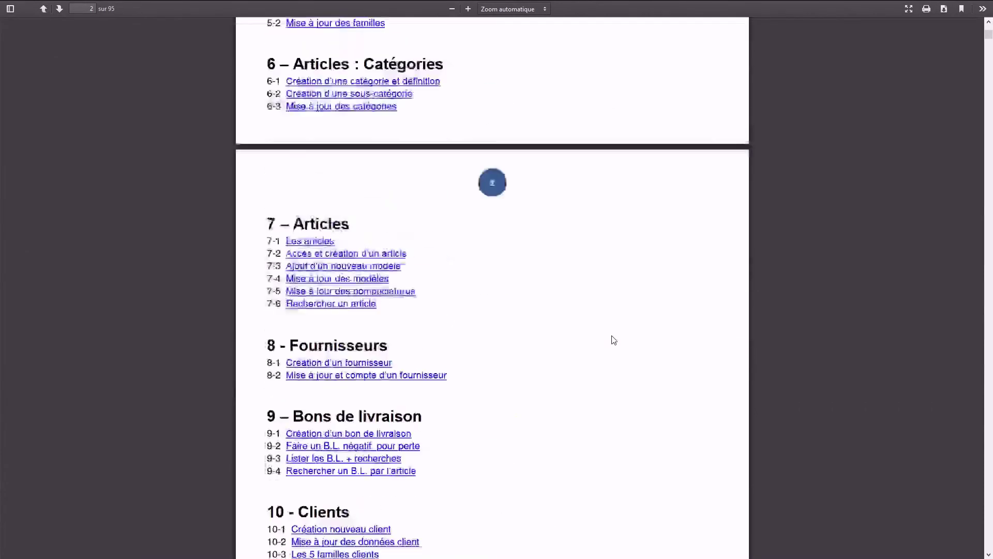
pyautogui.scroll(10, 613, 339)
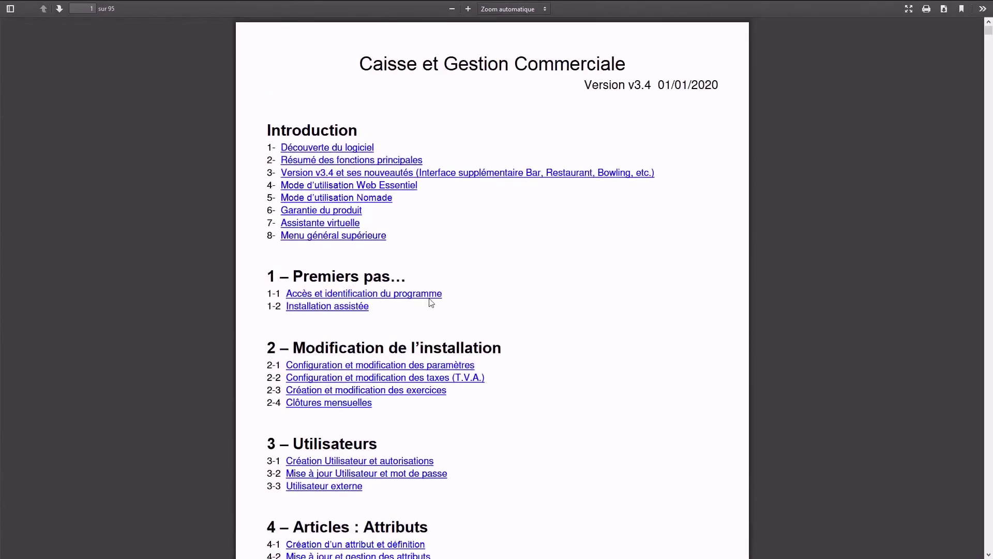
pyautogui.scroll(-4, 340, 271)
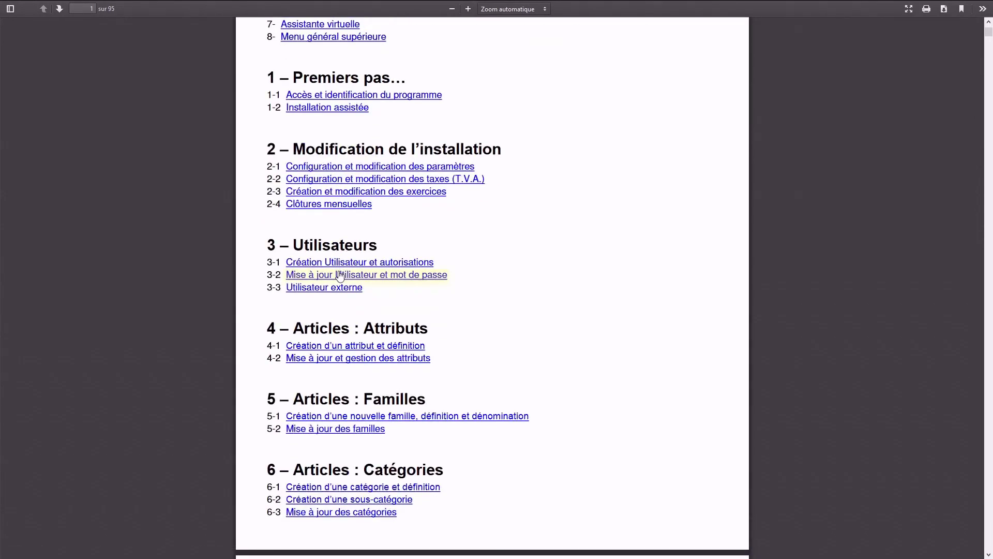
pyautogui.scroll(2, 324, 155)
# Step: Jump to the 'Menu général supérieure' section, page 19 of 95, and read through it
pyautogui.click(321, 141)
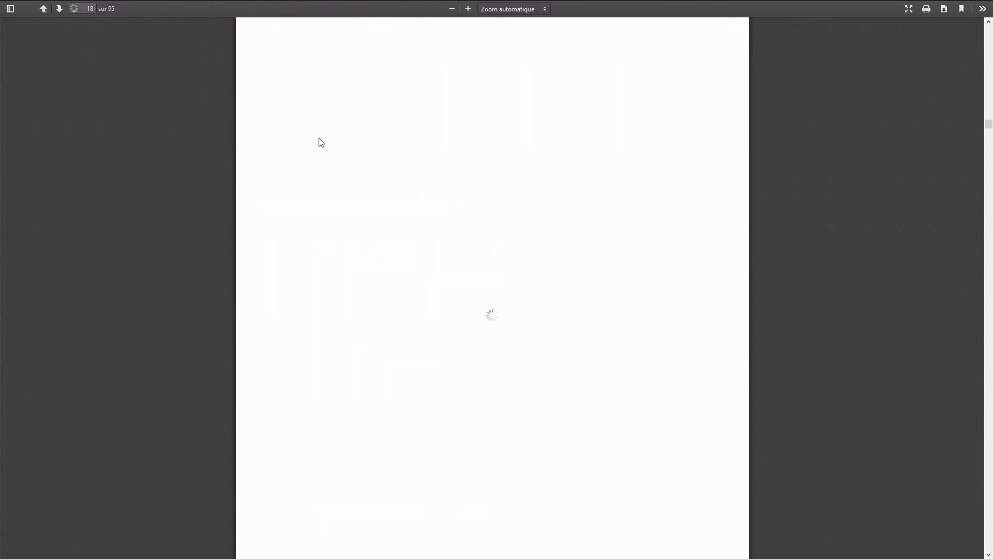
pyautogui.scroll(-10, 427, 212)
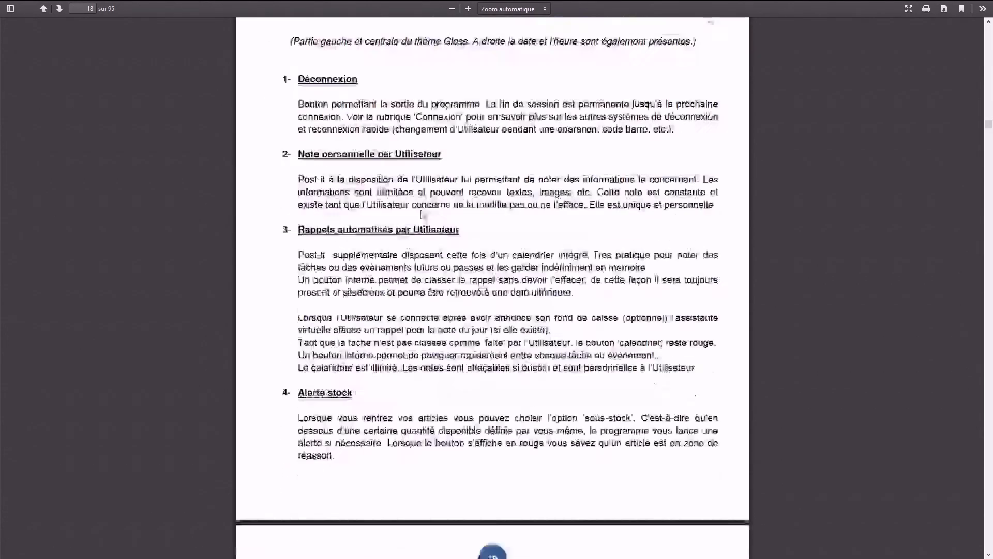
pyautogui.scroll(5, 423, 222)
pyautogui.scroll(-11, 428, 222)
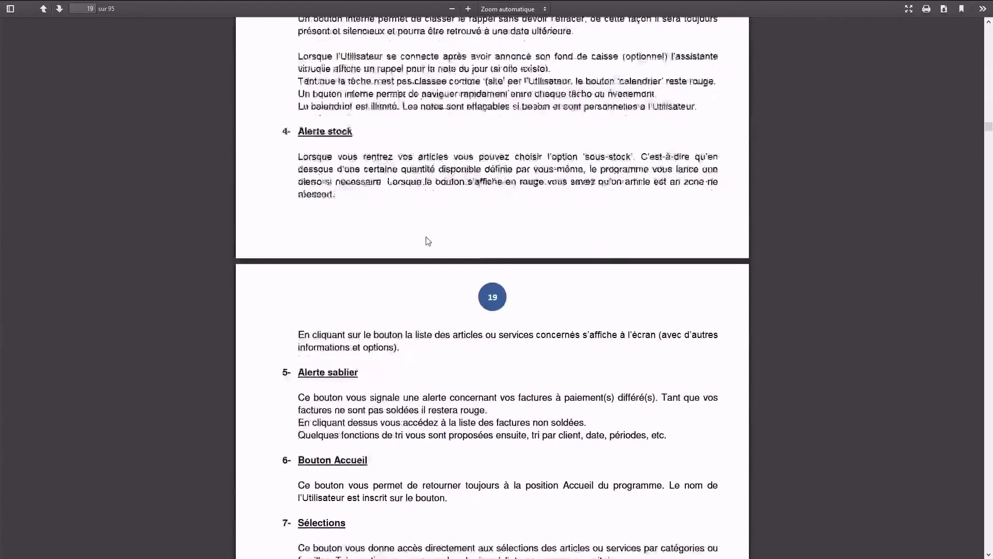
pyautogui.scroll(-13, 428, 241)
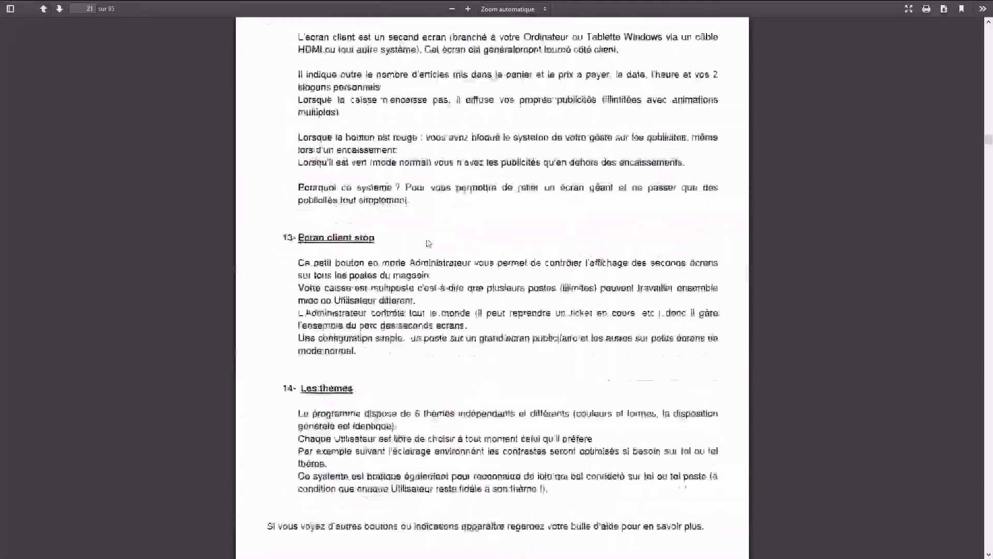
pyautogui.scroll(6, 427, 240)
pyautogui.scroll(15, 427, 240)
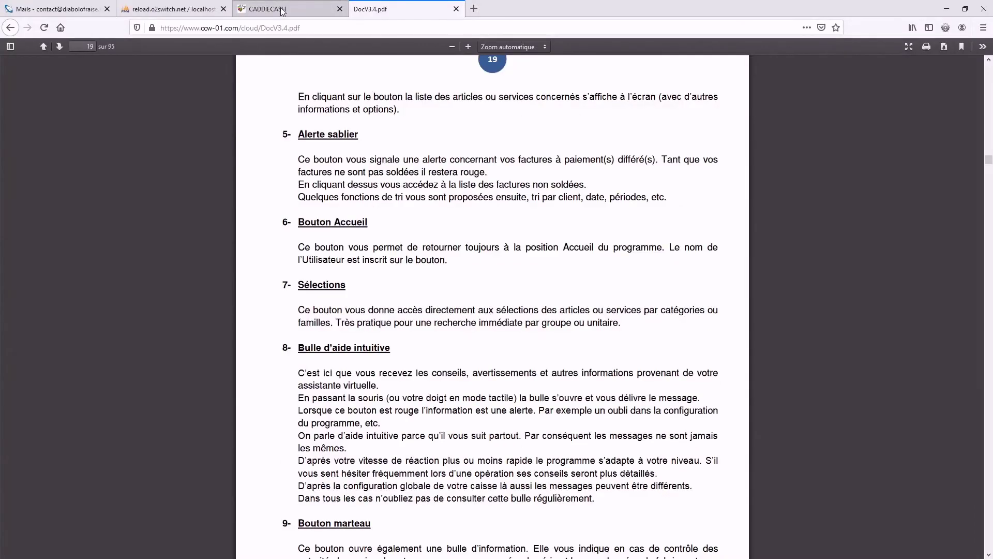
# Step: Switch back to the CADDIECASH tab and return to its home screen via the user button
pyautogui.click(282, 11)
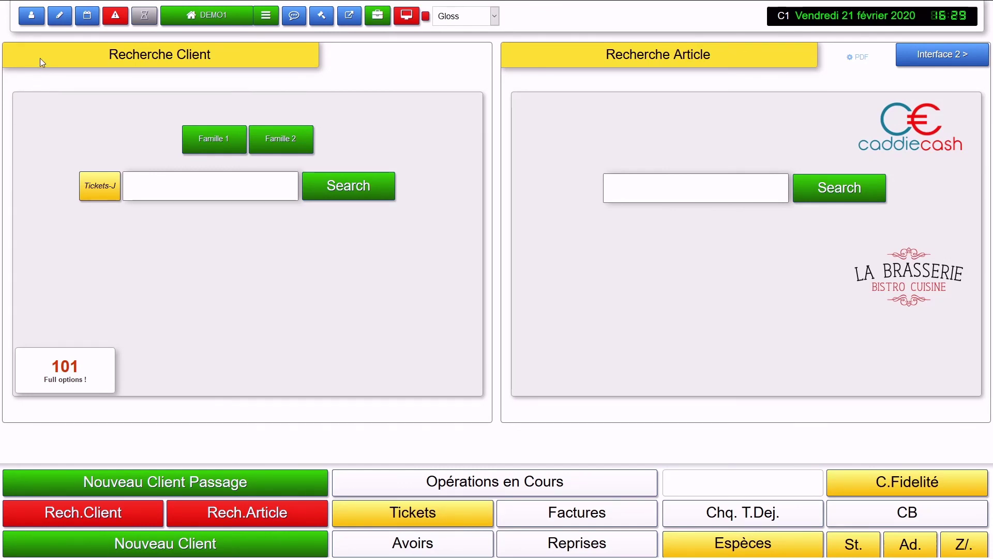
pyautogui.click(31, 18)
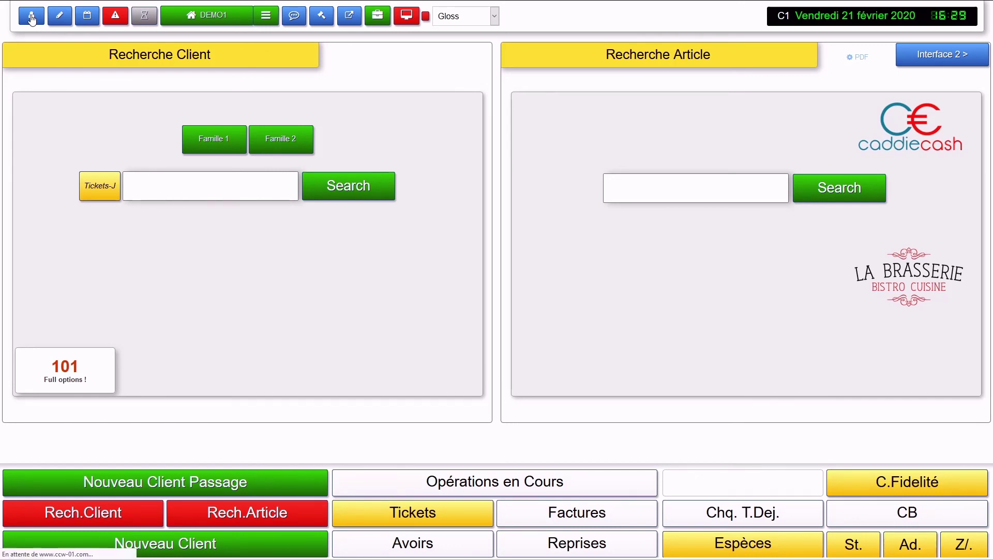